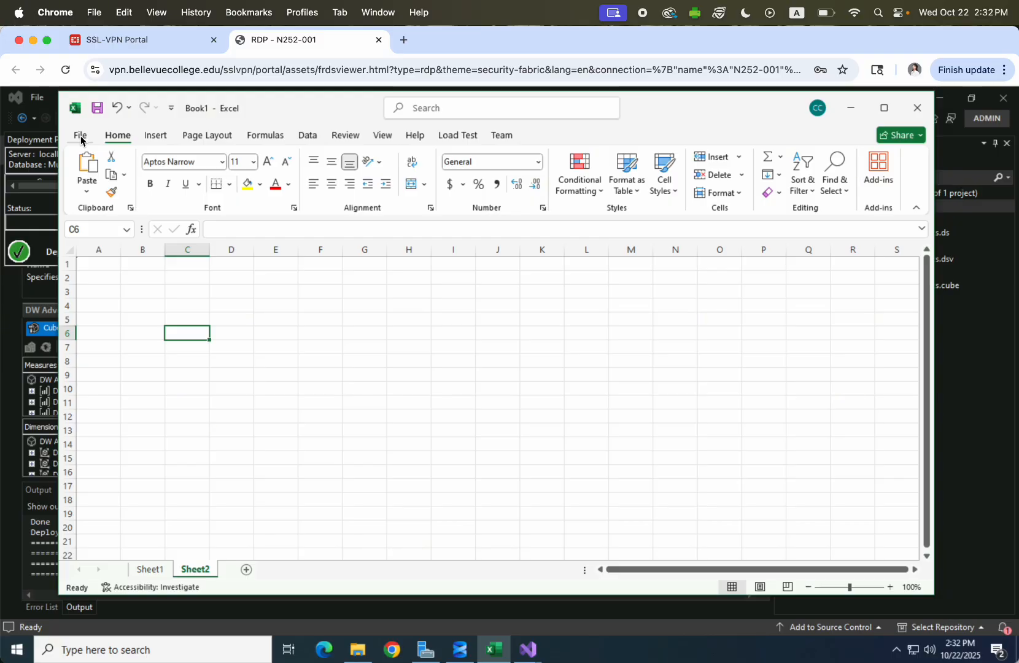
Start an Analysis Services data connection to the server localhost using Windows Authentication.
click(308, 135)
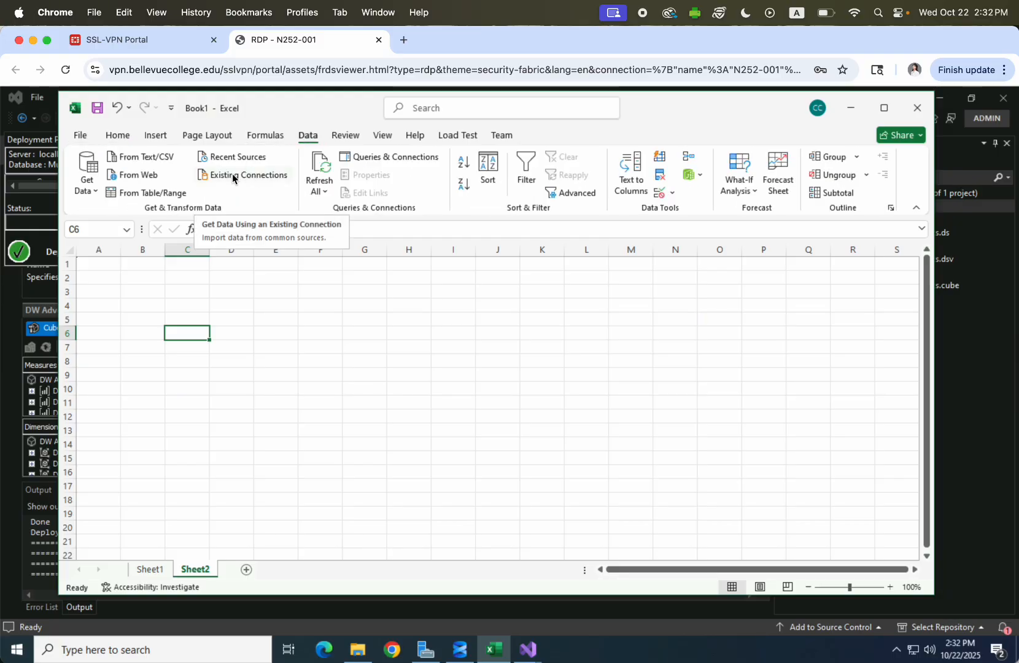
click(93, 191)
mouse_move(125, 247)
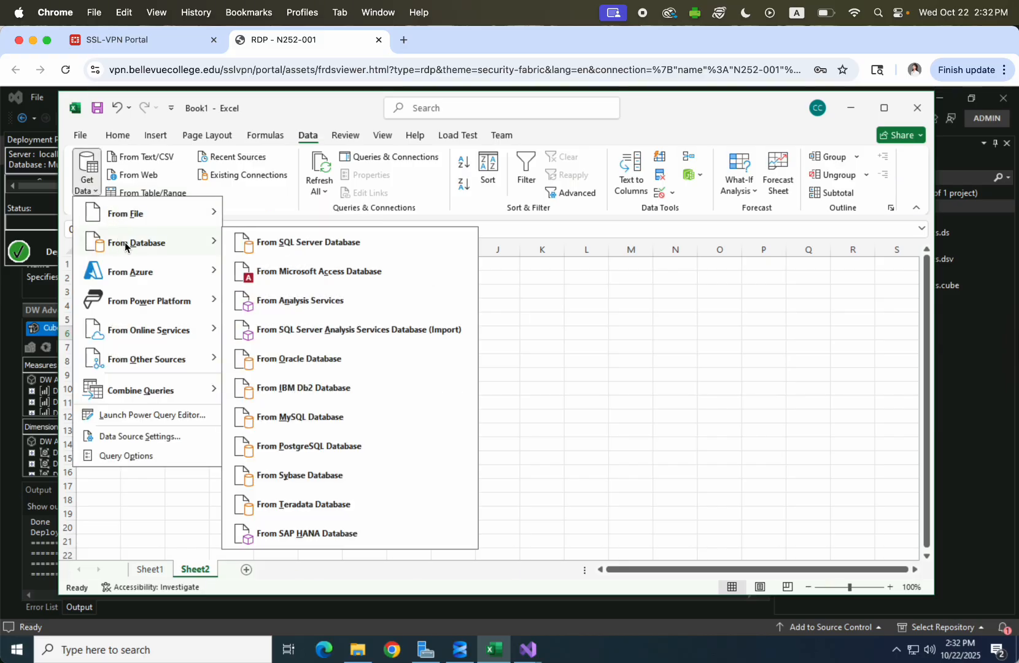
click(314, 305)
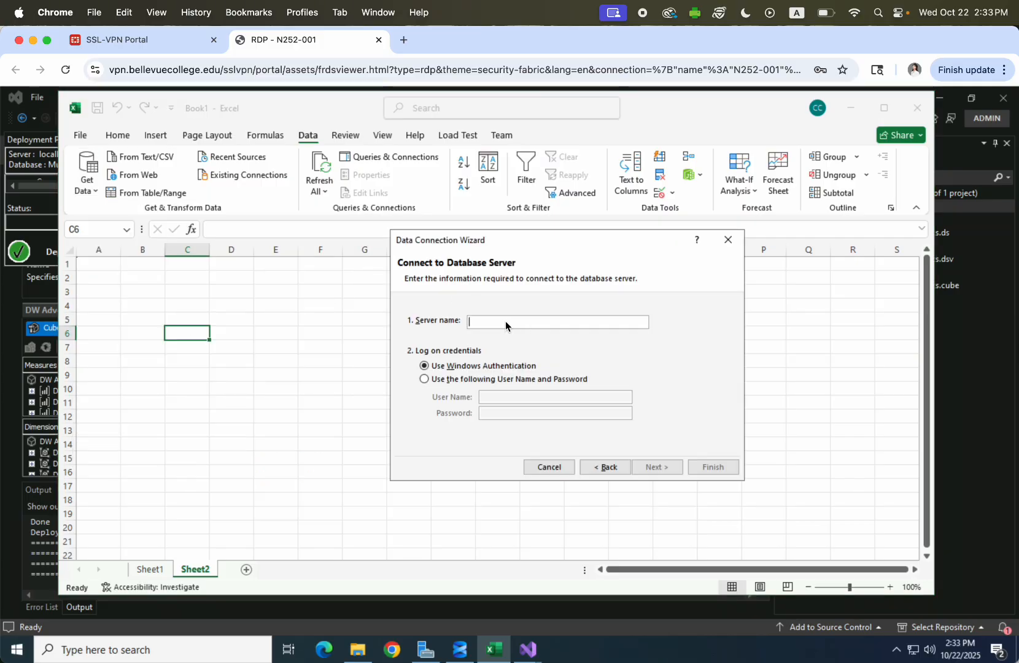
text(loch)
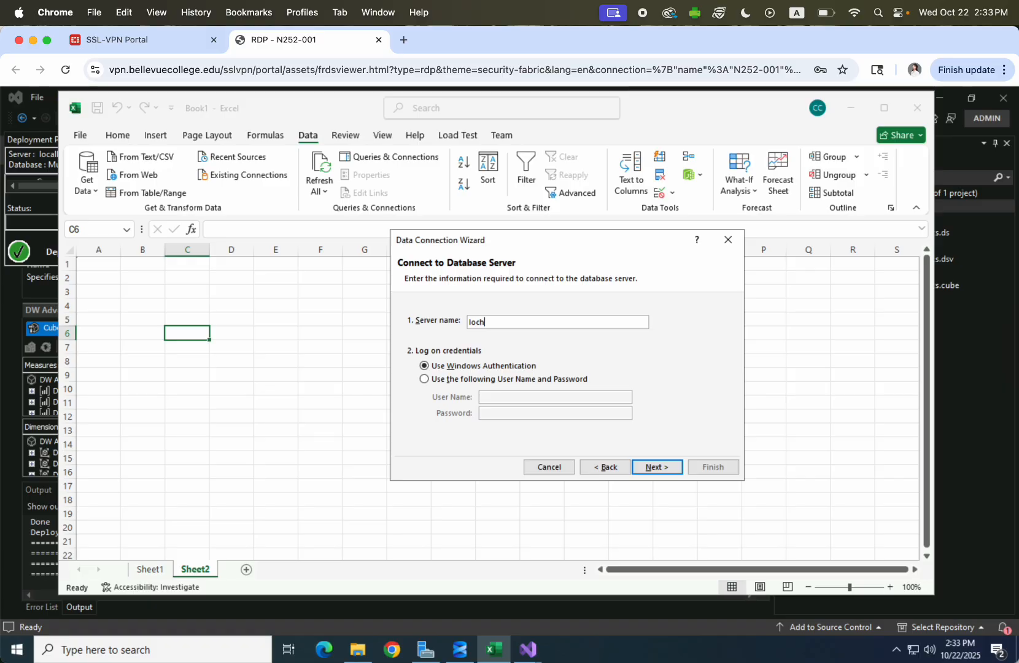
key(BackSpace)
text(alhost)
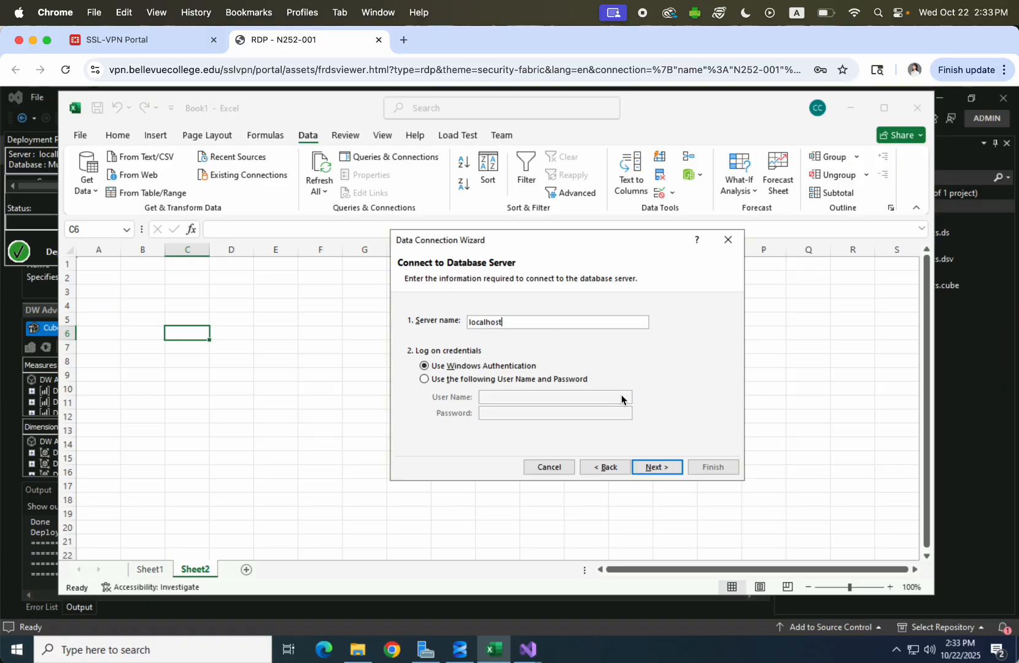
click(655, 468)
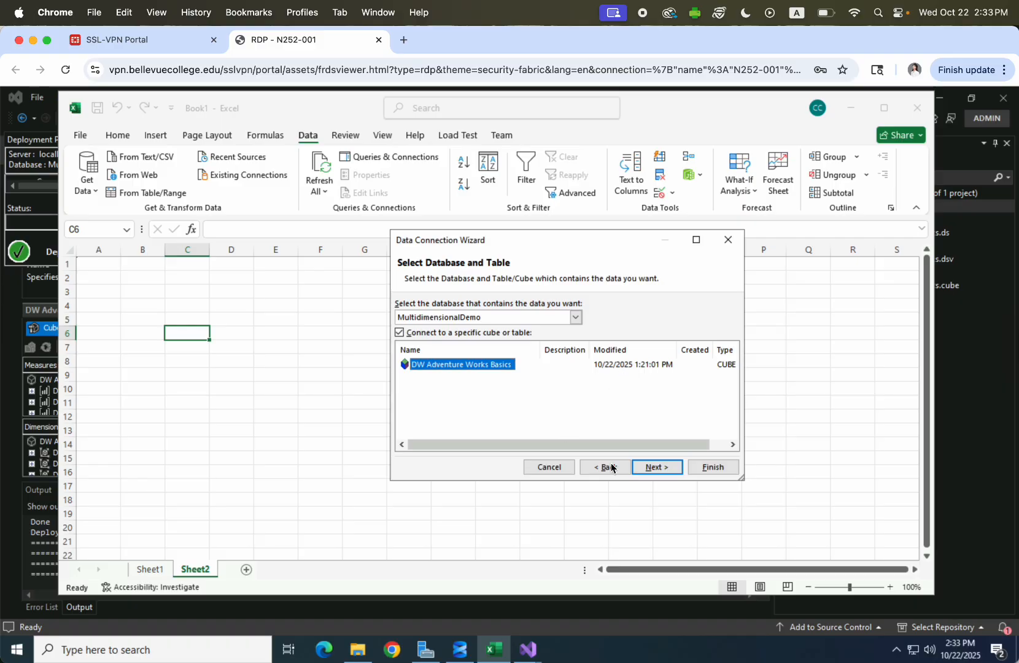
Connect to the DW Adventure Works Basics cube in MultidimensionalDemo and import it as a PivotTable Report at cell C6 of the existing worksheet.
click(657, 468)
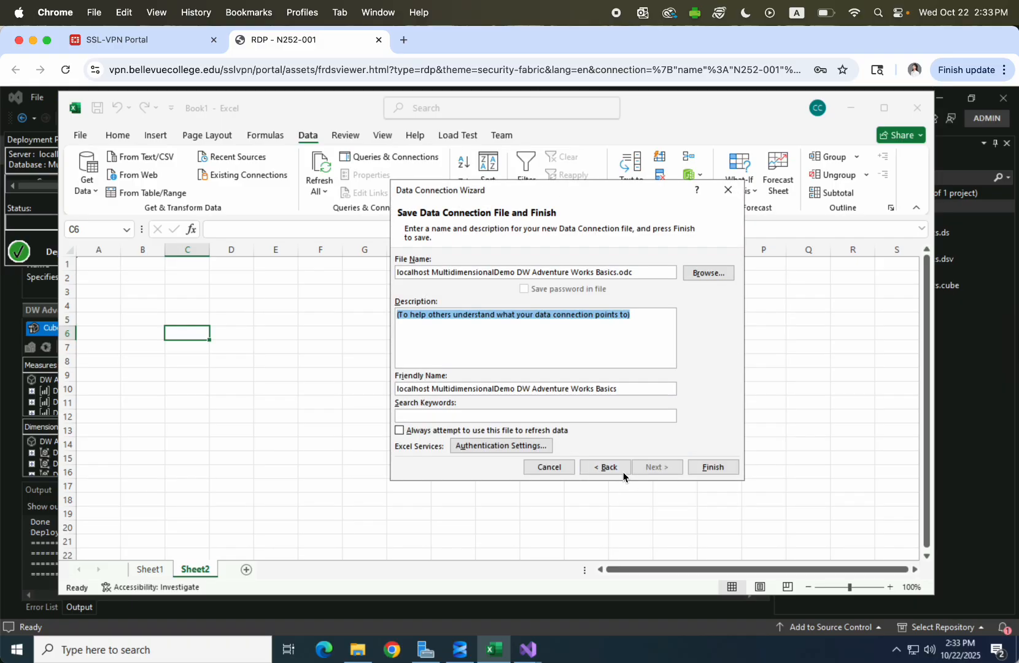
click(712, 467)
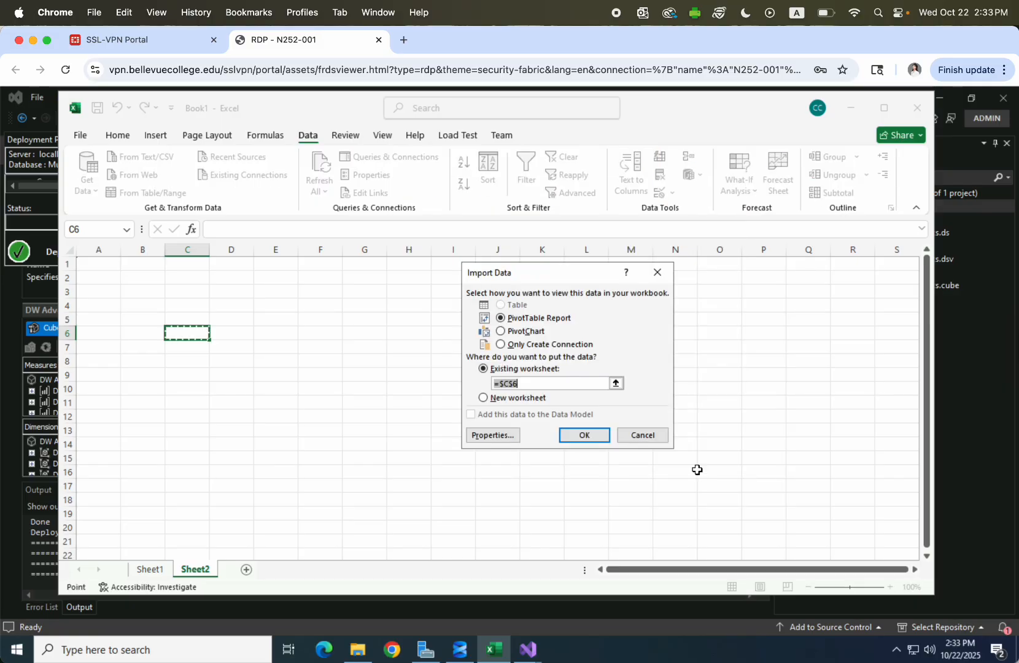
click(580, 436)
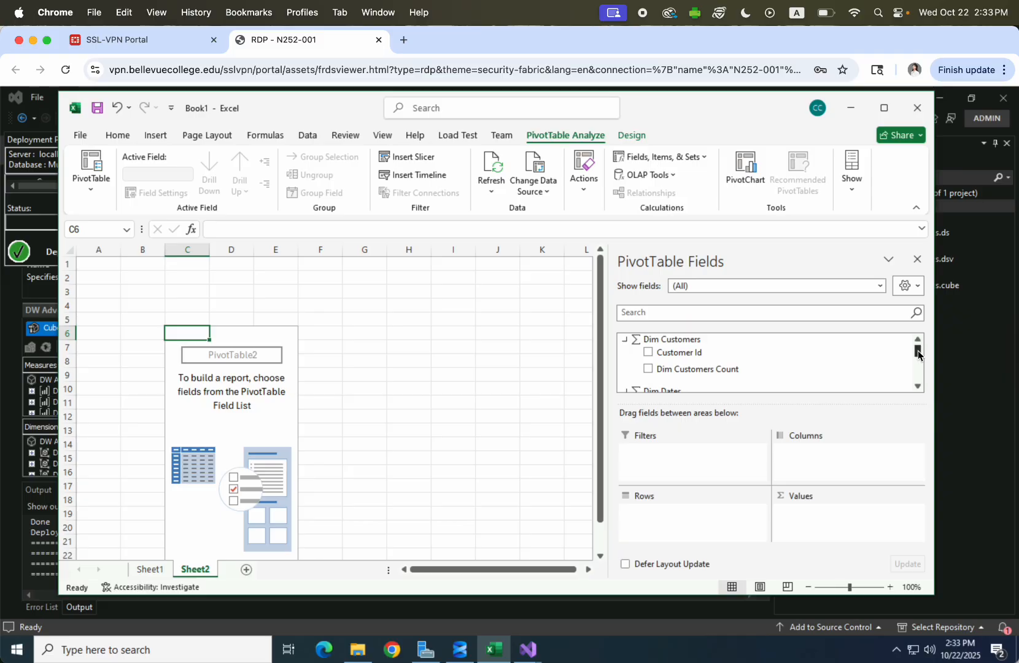
Look through the PivotTable field list and collapse the Dim Products dimension.
drag(918, 347, 919, 371)
scroll(715, 367, down, 3)
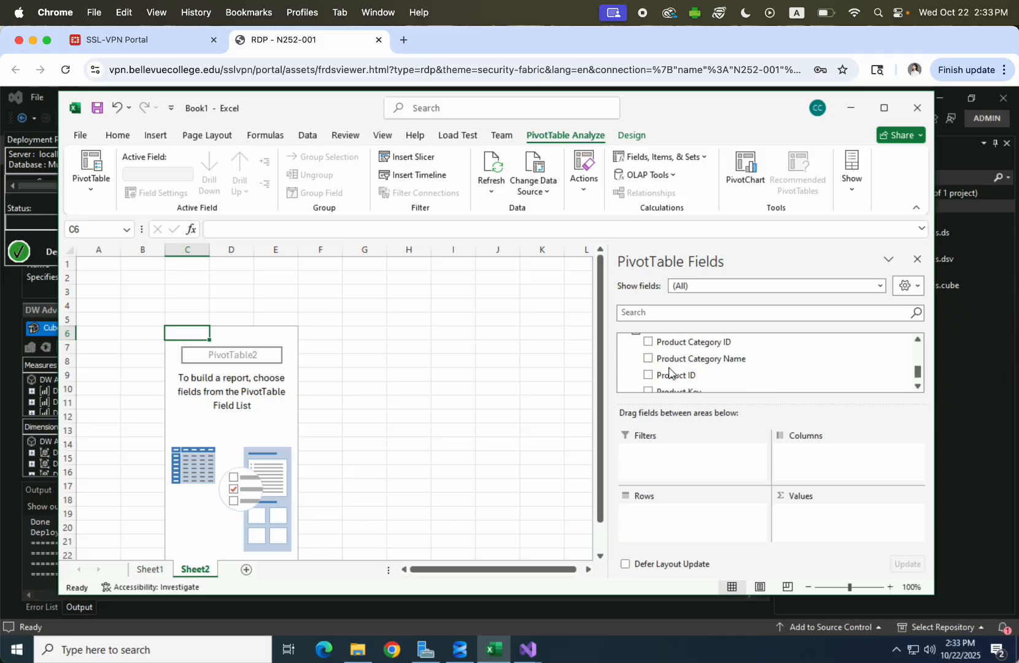
scroll(669, 372, up, 10)
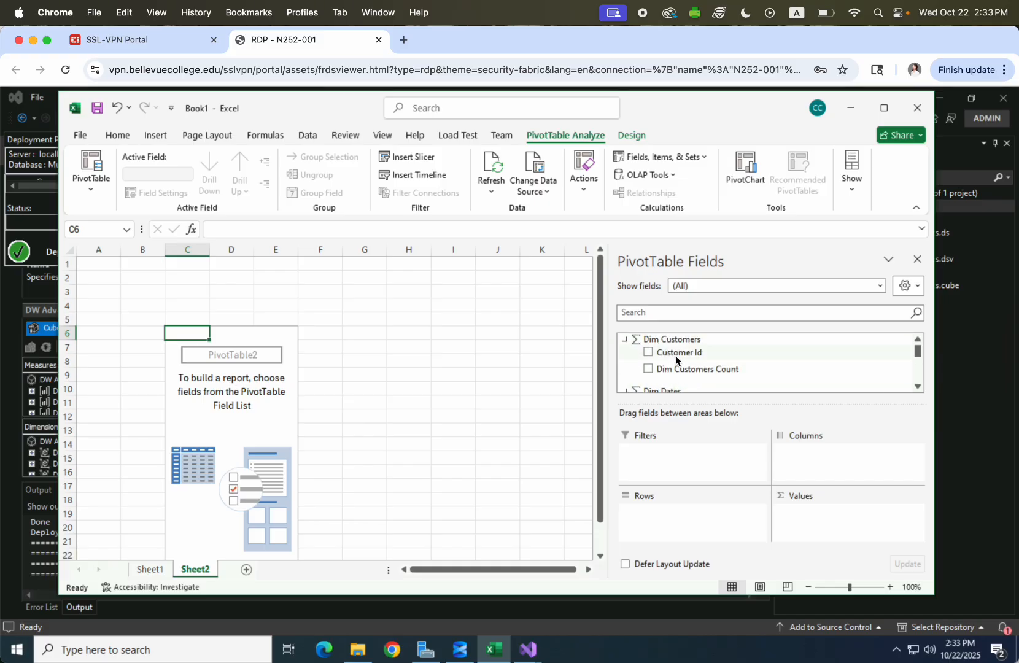
mouse_move(918, 348)
mouse_down()
mouse_move(919, 377)
mouse_move(919, 367)
mouse_up()
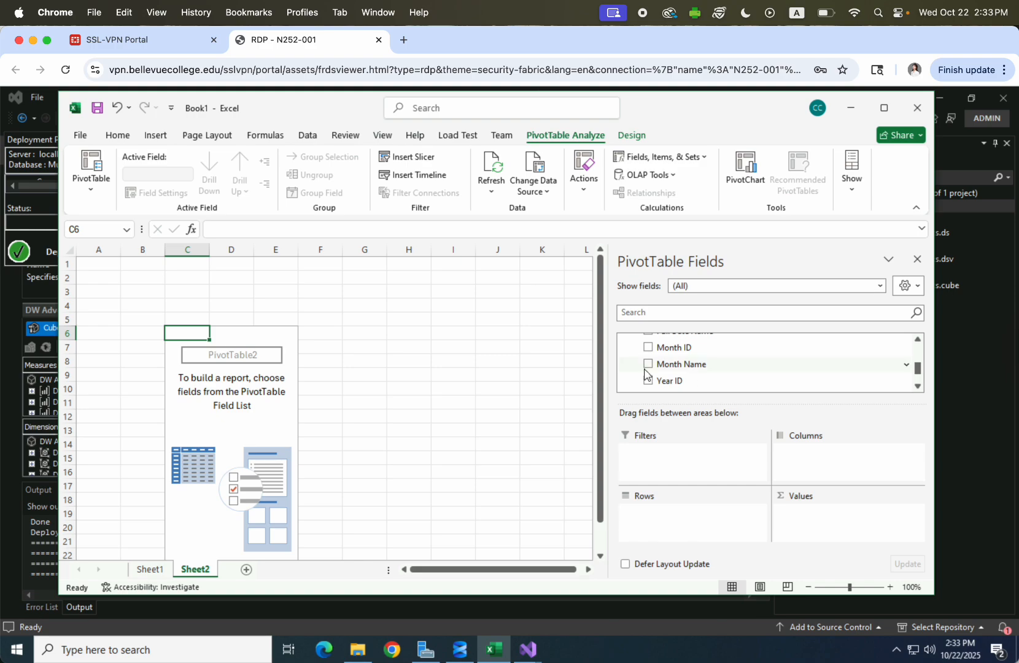
scroll(646, 370, down, 1)
scroll(635, 385, down, 1)
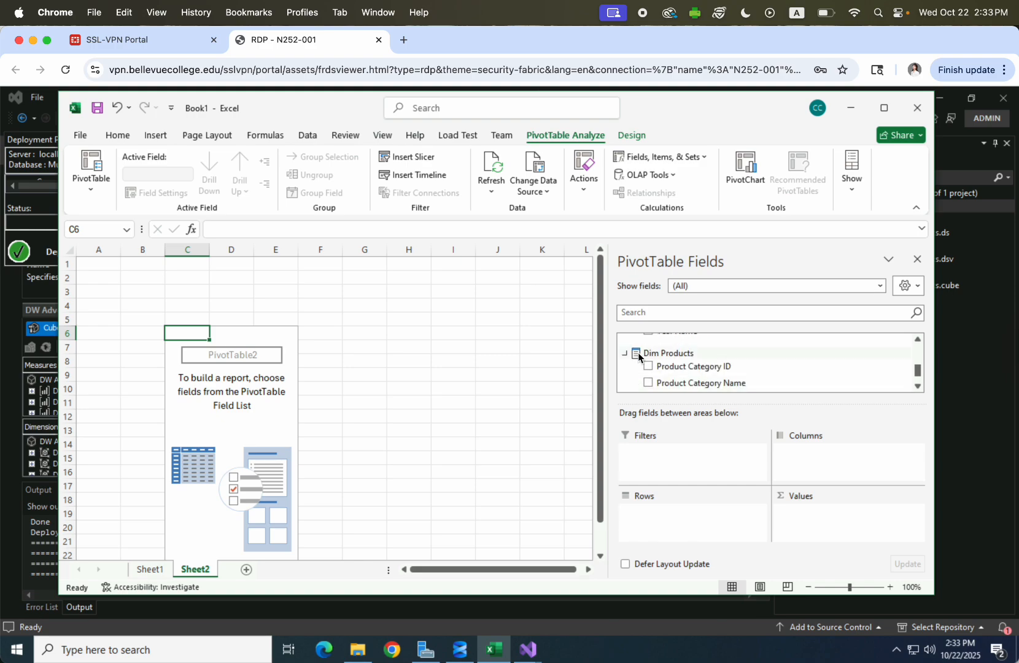
click(628, 354)
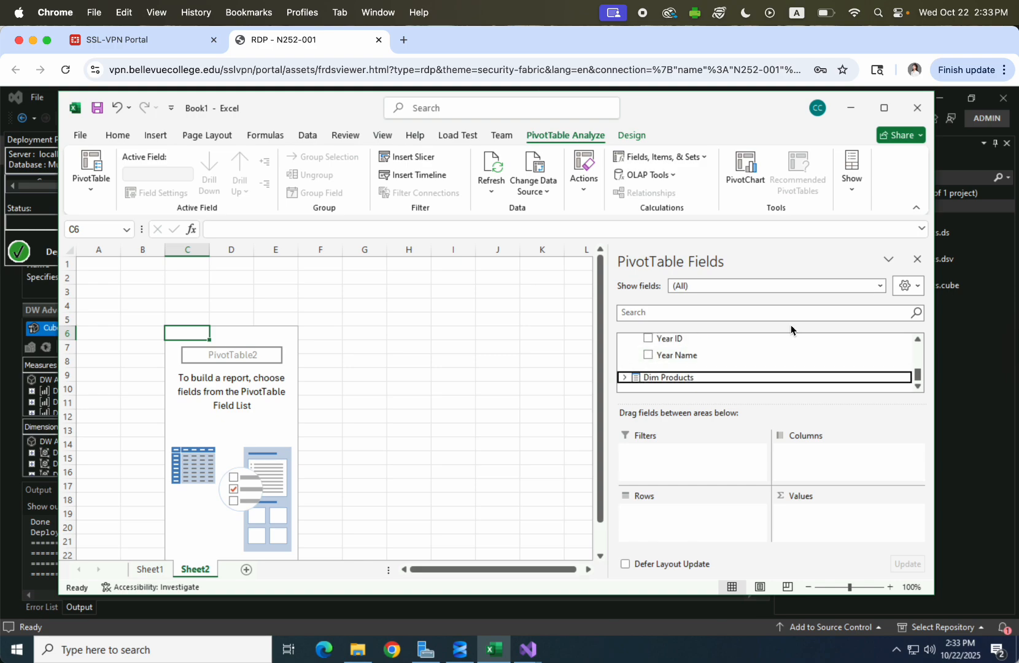
Add Customer Country Region Name from the Dim Customers dimension to the PivotTable rows.
mouse_move(919, 374)
mouse_down()
mouse_move(915, 354)
mouse_move(915, 367)
mouse_up()
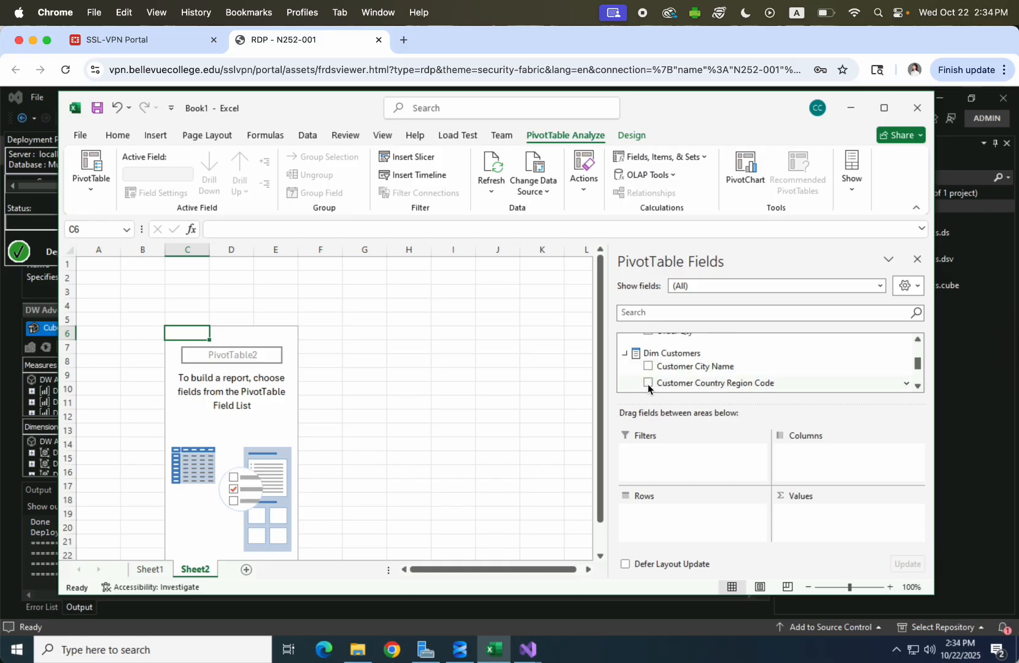
click(919, 386)
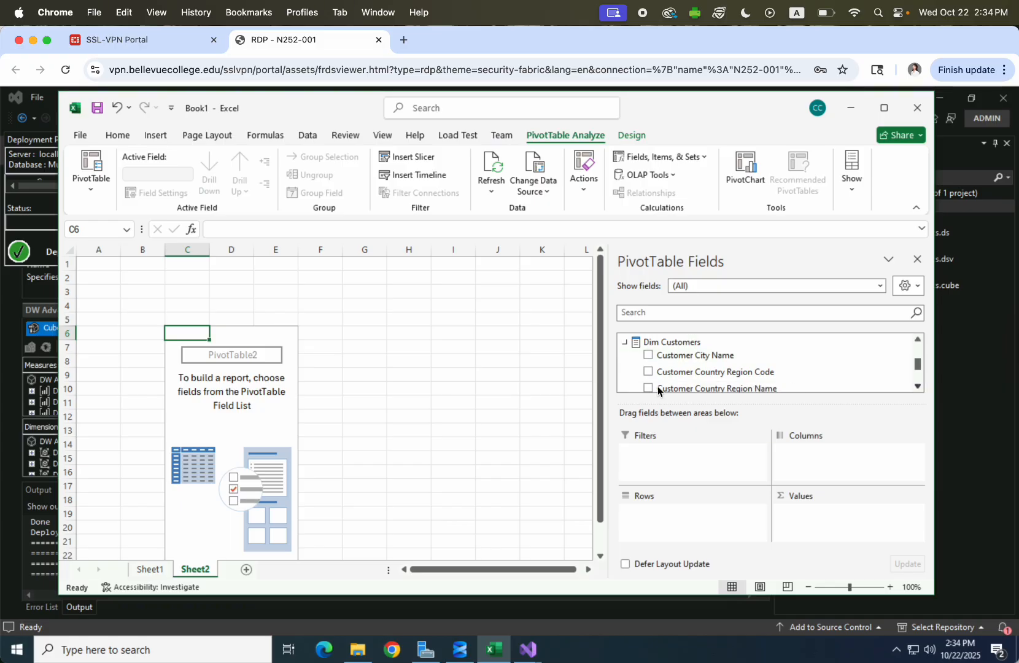
click(648, 389)
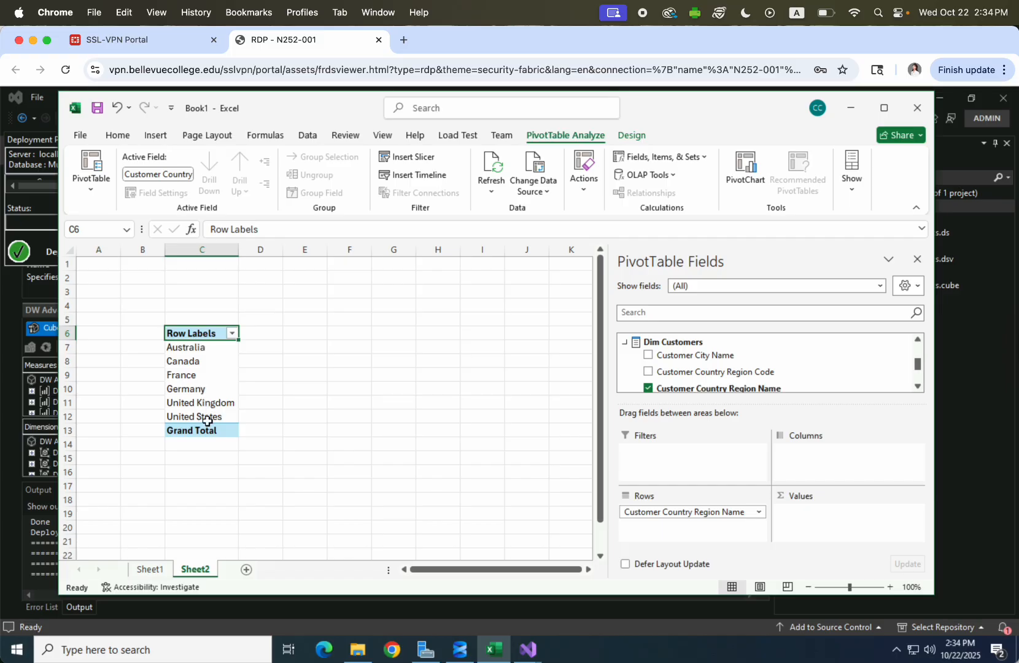
Look through the remaining Dim Customers and Dim Dates fields down to the end of the PivotTable field list.
click(919, 386)
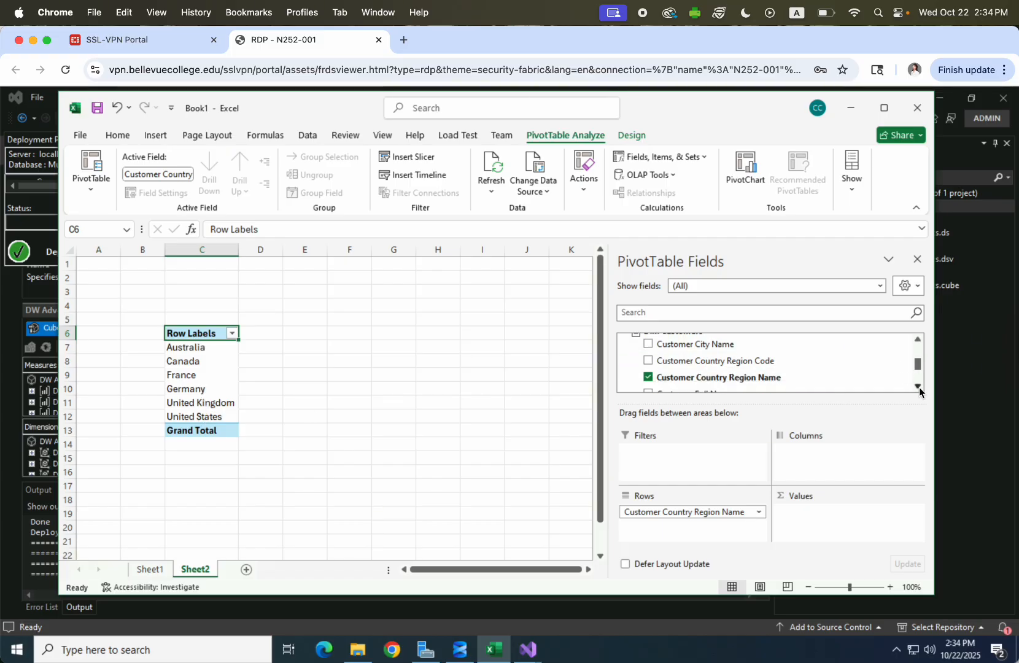
click(918, 386)
click(919, 386)
click(919, 386)
click(919, 386)
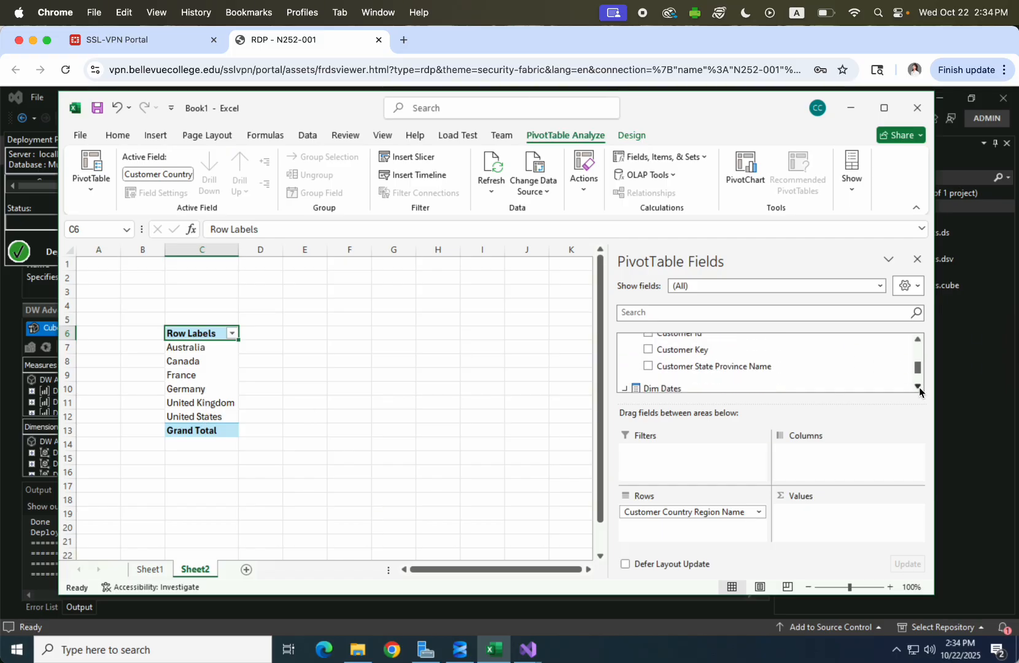
click(919, 386)
click(919, 386)
click(919, 386)
click(919, 386)
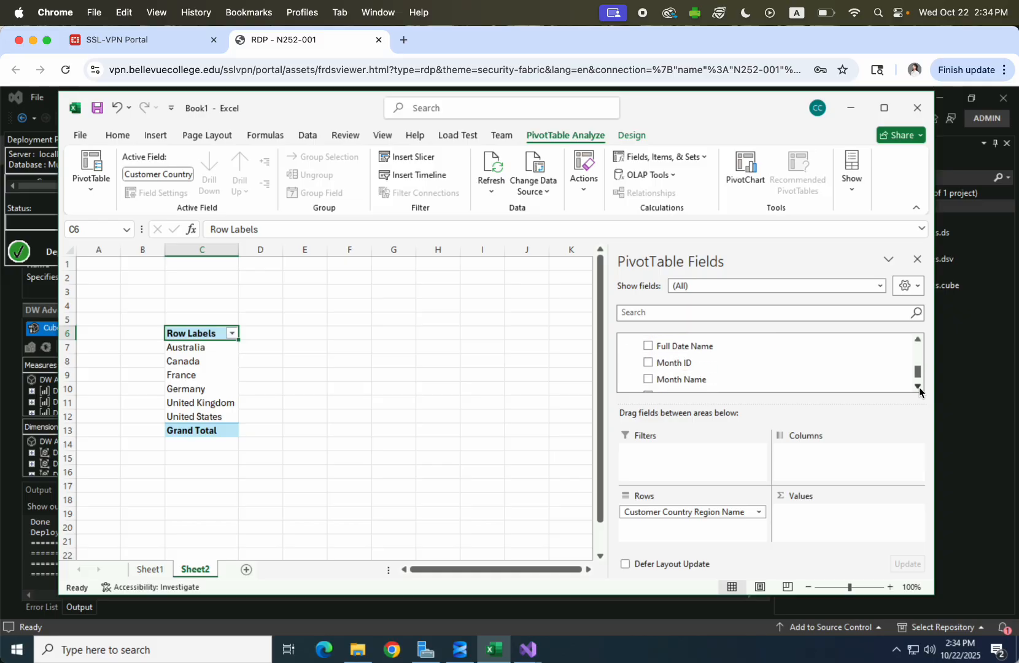
click(919, 386)
click(918, 386)
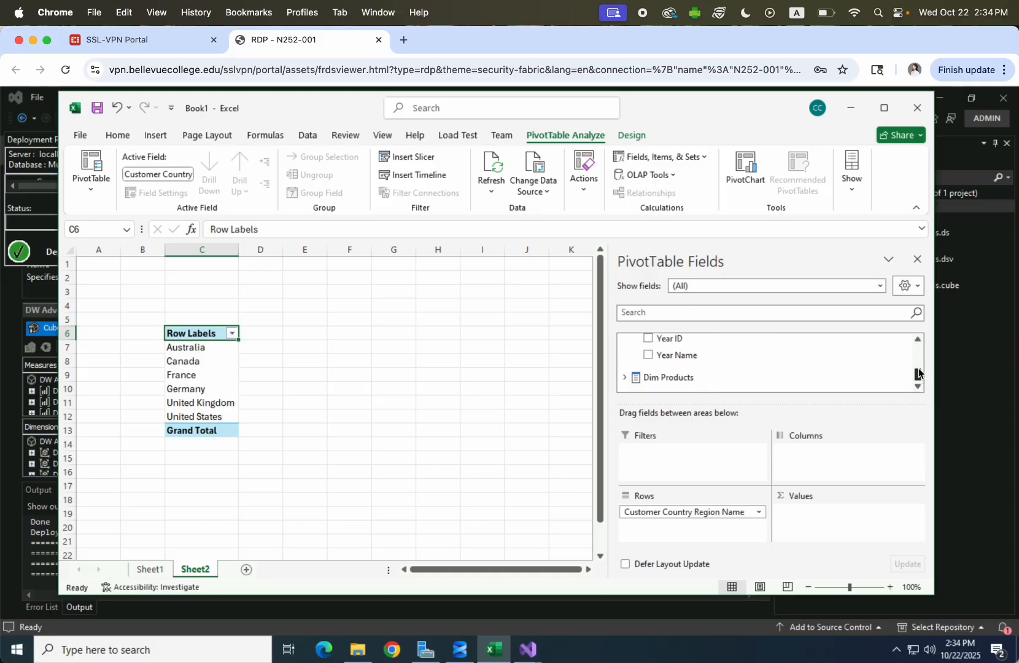
Add the Order Qty and Actual Unit Price measures from Fact Sales Orders to the PivotTable values.
drag(919, 375, 918, 348)
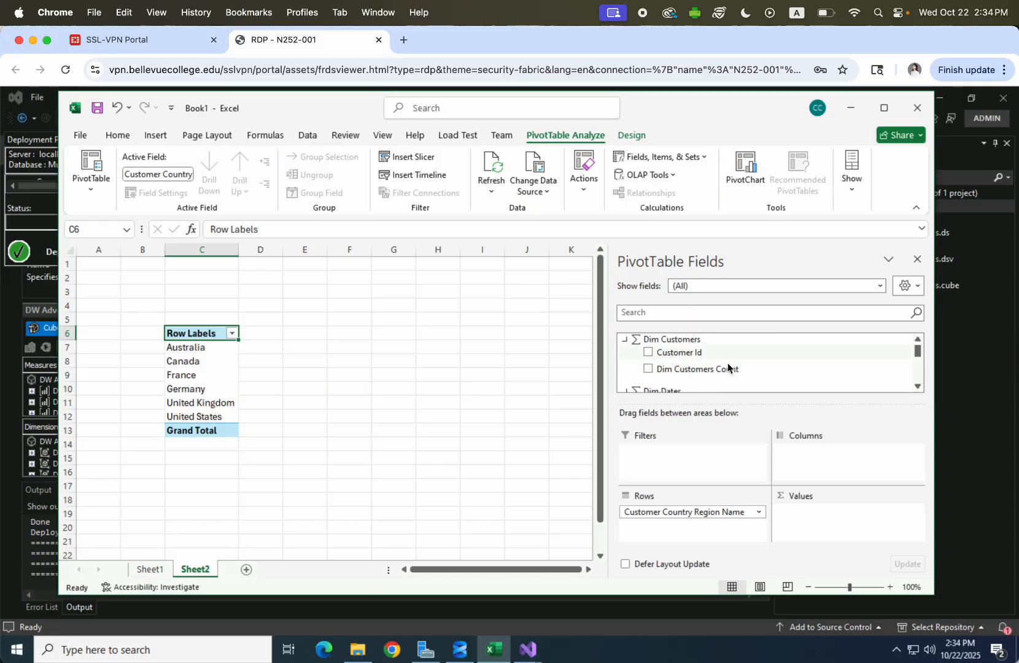
click(919, 387)
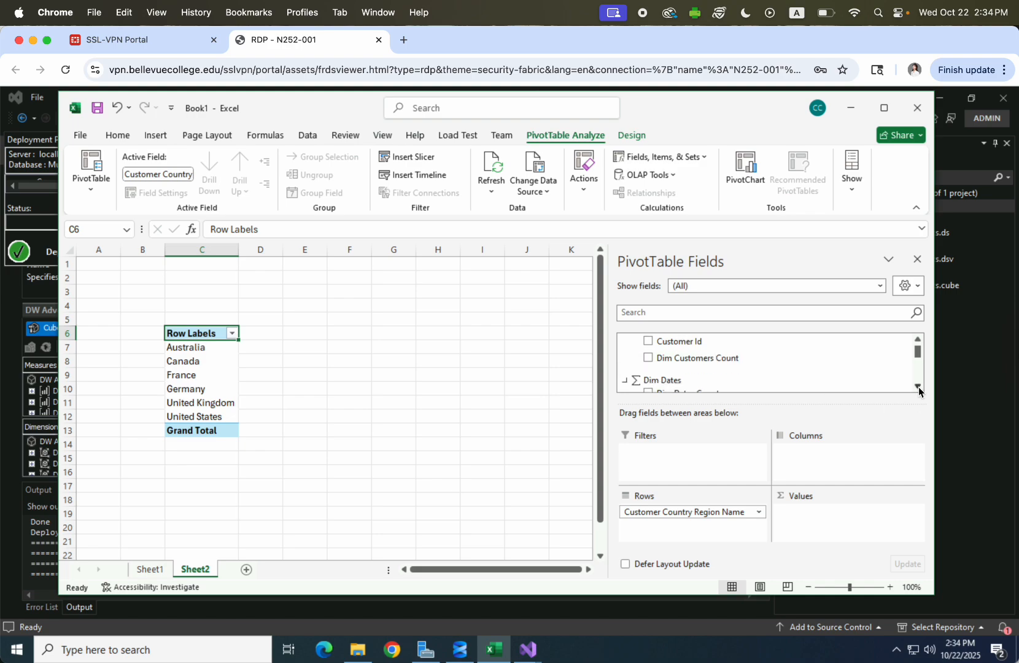
click(919, 387)
click(919, 387)
click(919, 386)
click(919, 387)
click(919, 386)
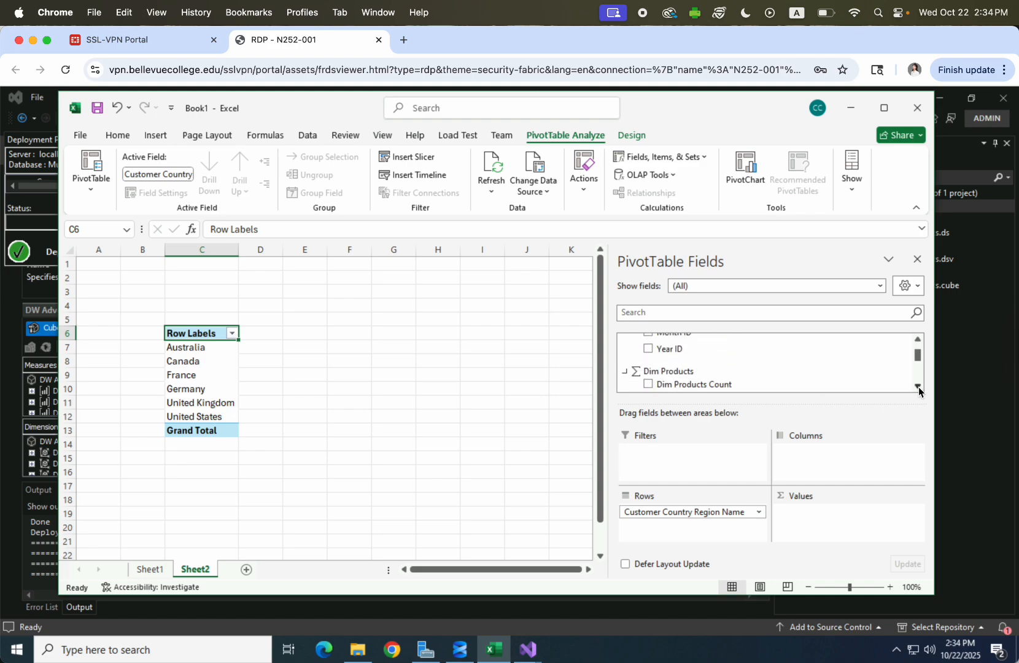
click(919, 387)
click(919, 386)
click(919, 387)
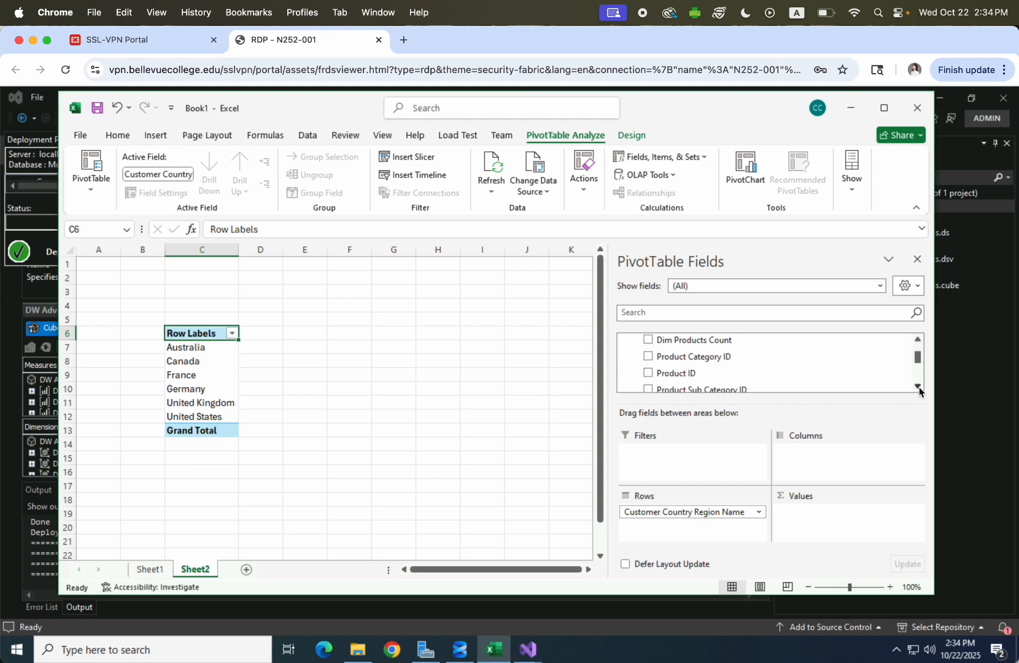
click(919, 387)
click(919, 387)
click(919, 387)
click(919, 387)
click(919, 387)
click(919, 387)
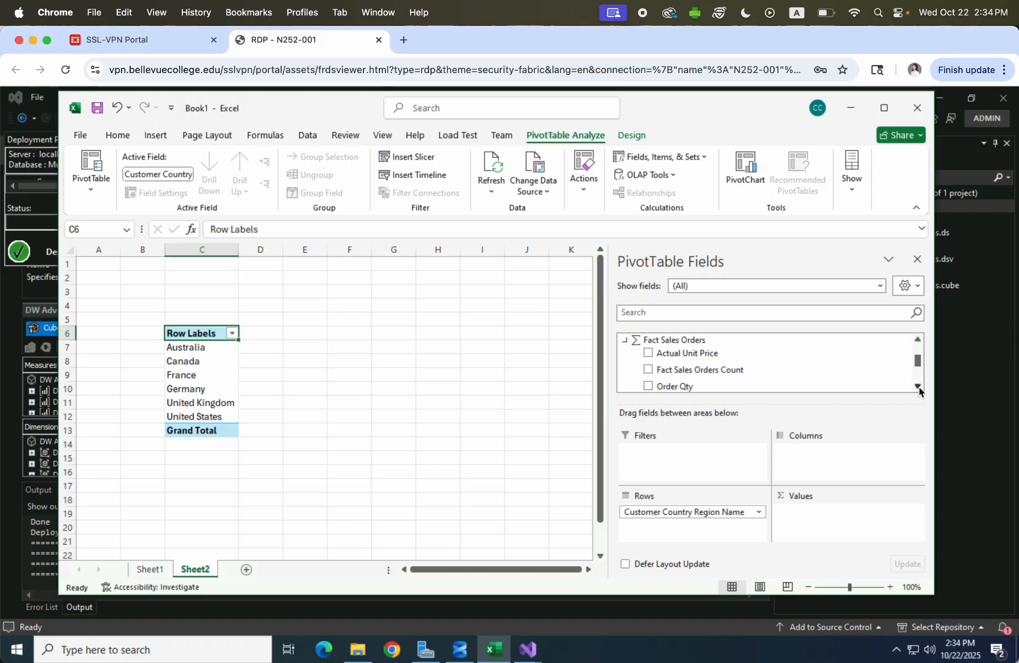
click(649, 387)
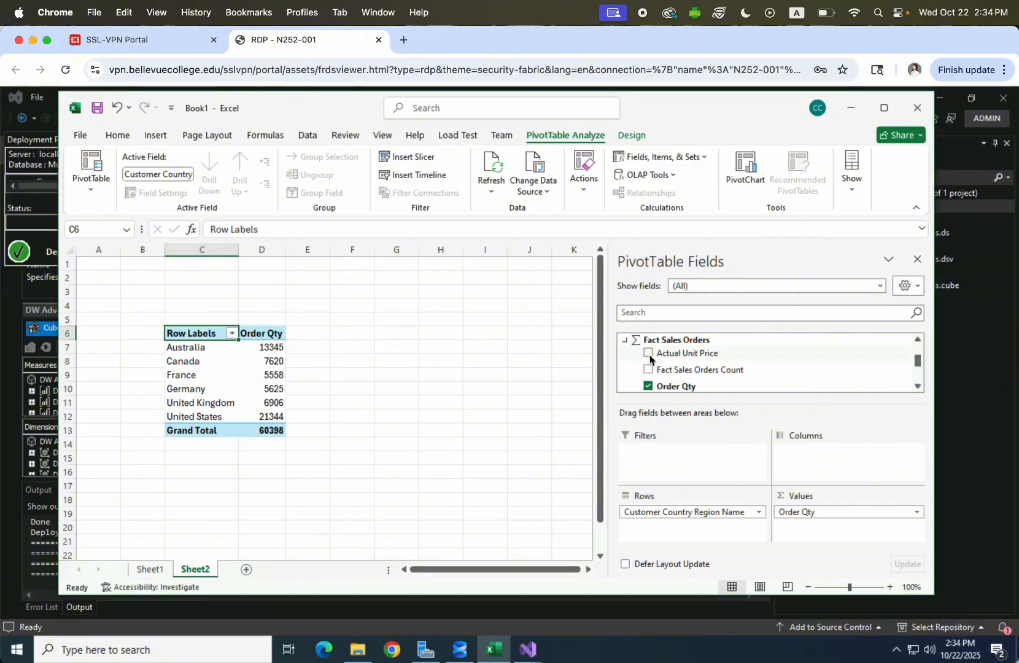
click(648, 354)
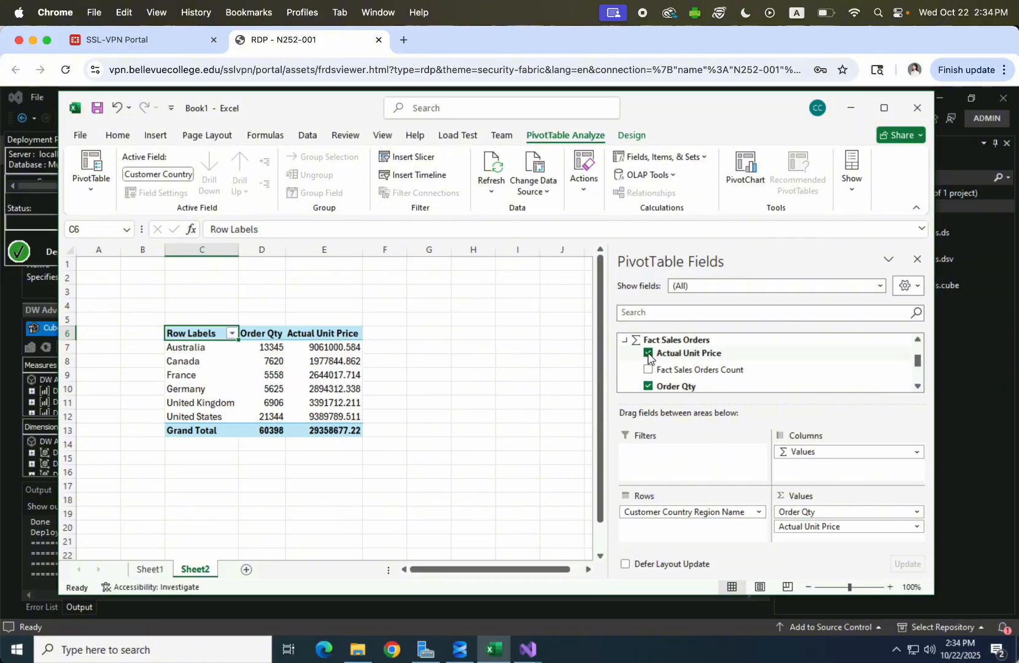
Examine the order quantities and actual unit prices by country in the PivotTable, starting with Australia and Canada.
click(420, 393)
click(197, 336)
click(202, 349)
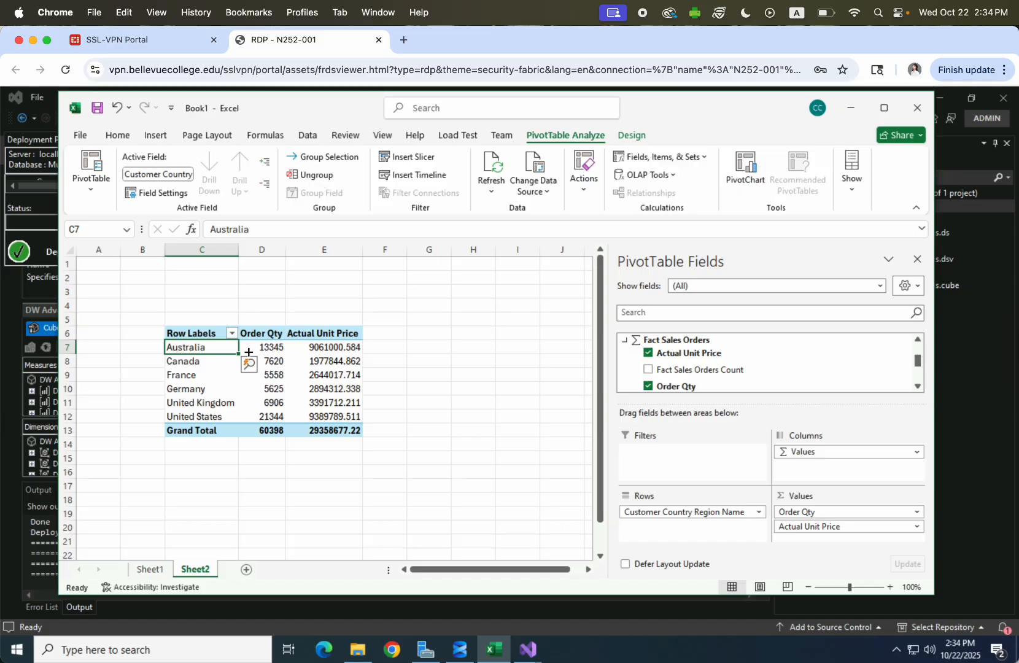
click(270, 351)
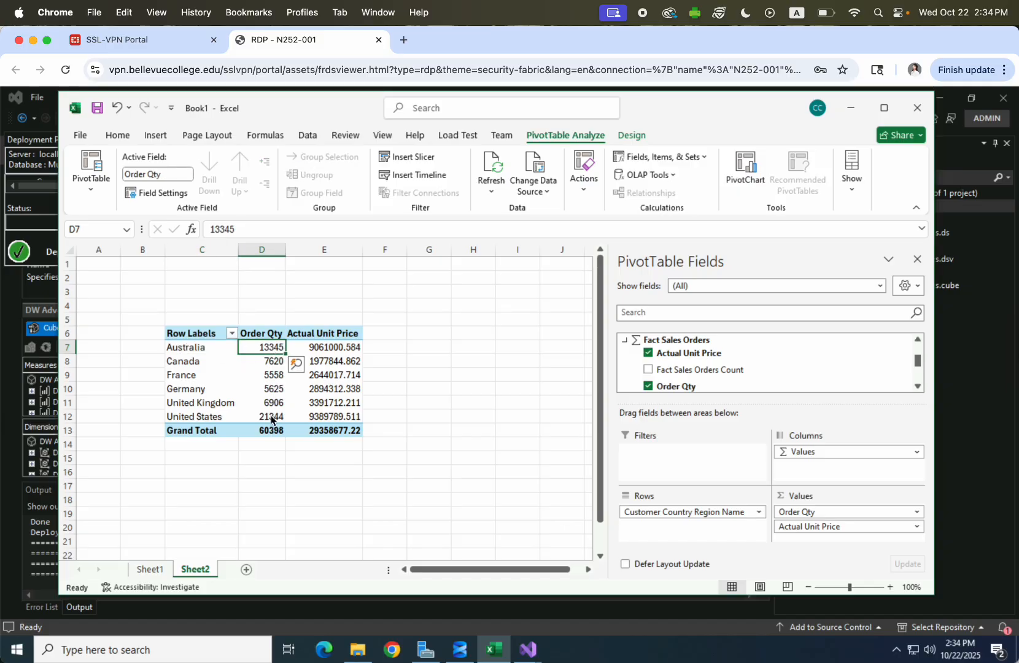
mouse_move(271, 420)
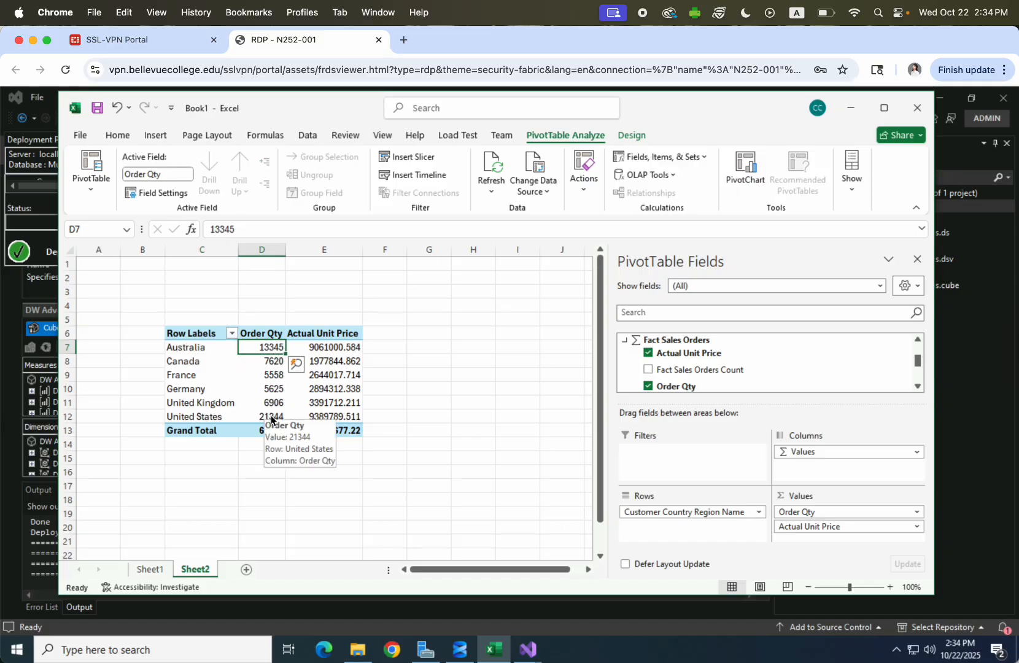
click(321, 353)
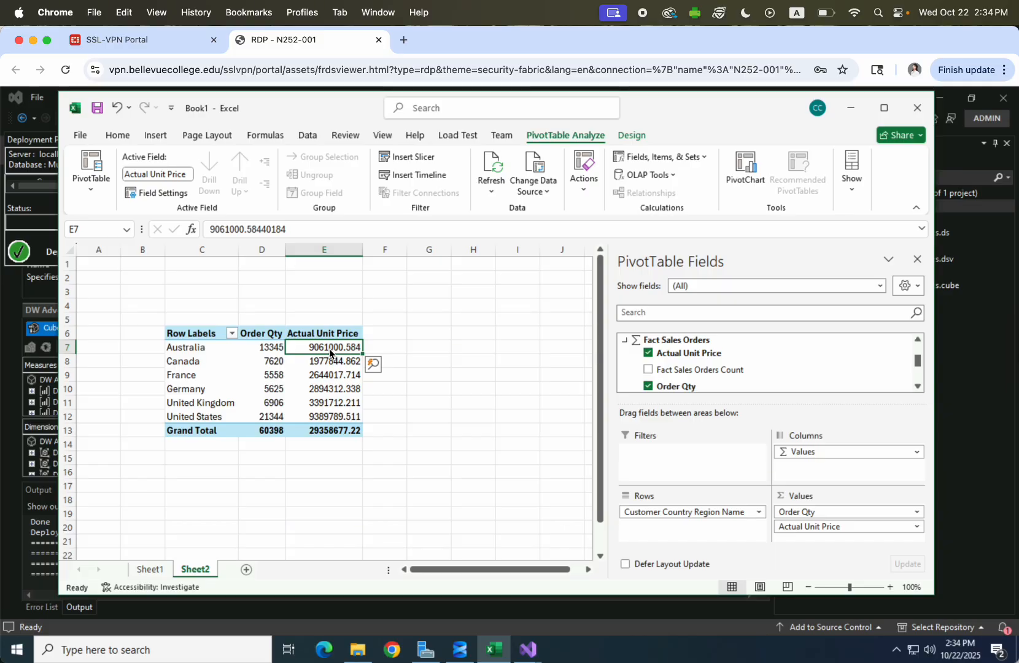
mouse_move(330, 353)
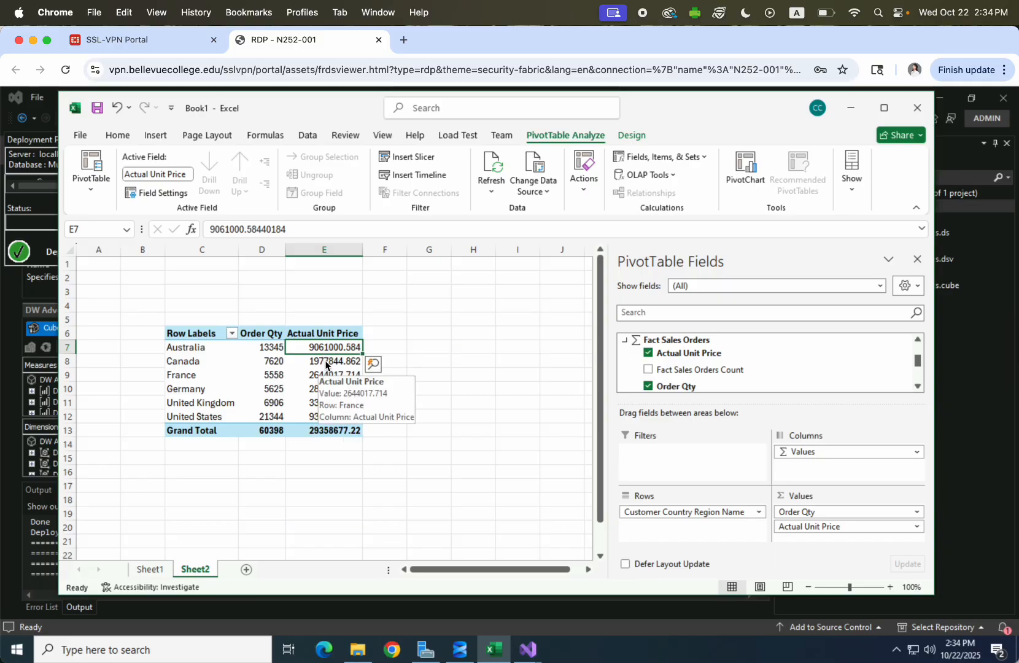
click(203, 360)
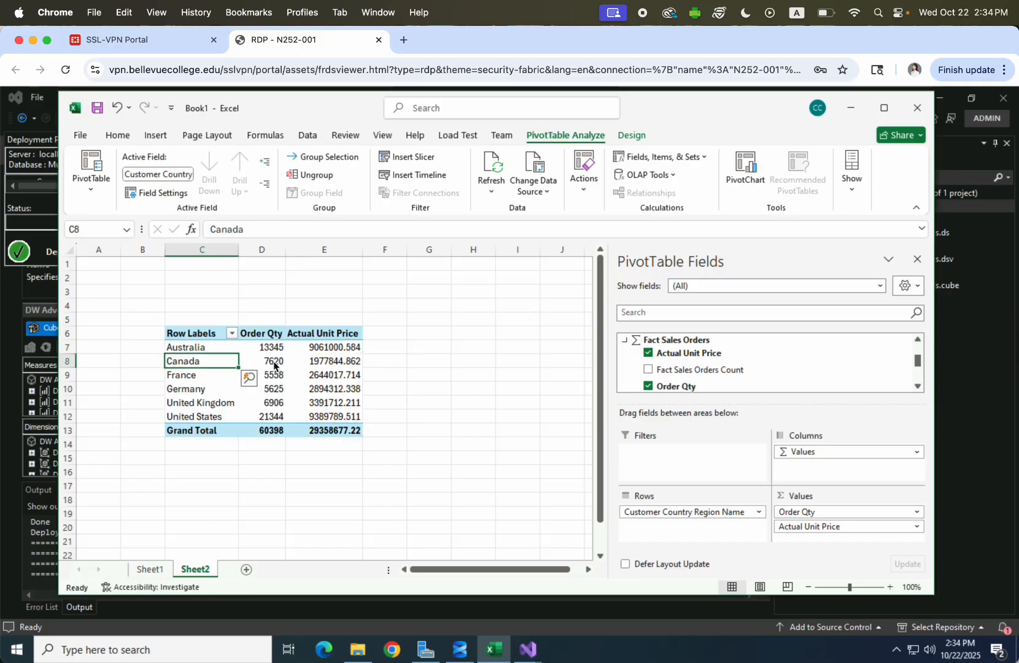
click(273, 365)
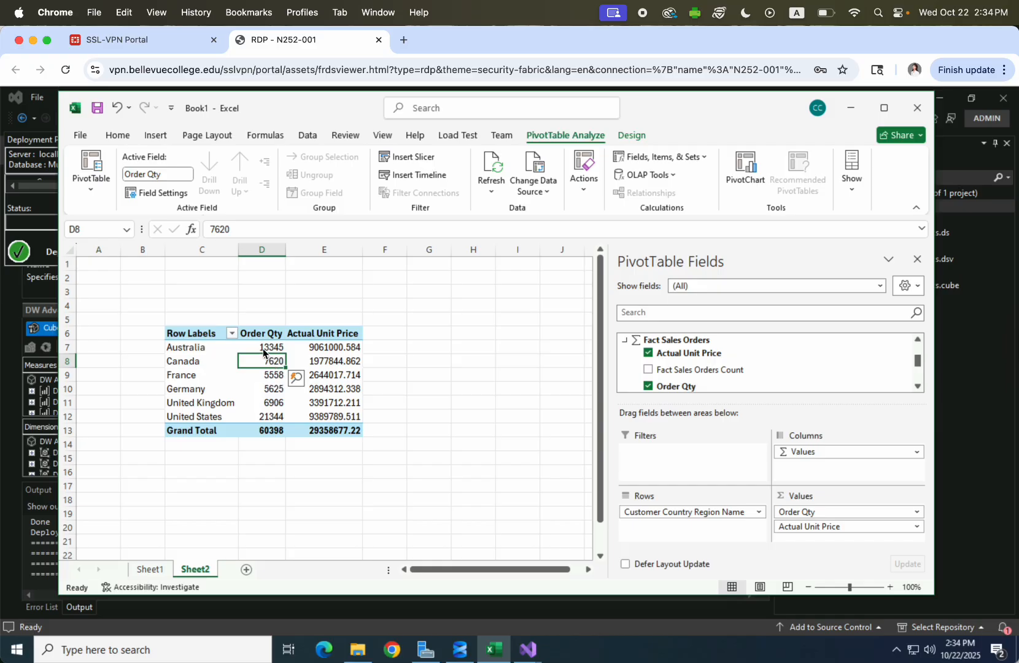
Examine the order quantities and actual unit prices for Canada and France in the PivotTable.
click(262, 352)
click(184, 375)
click(279, 377)
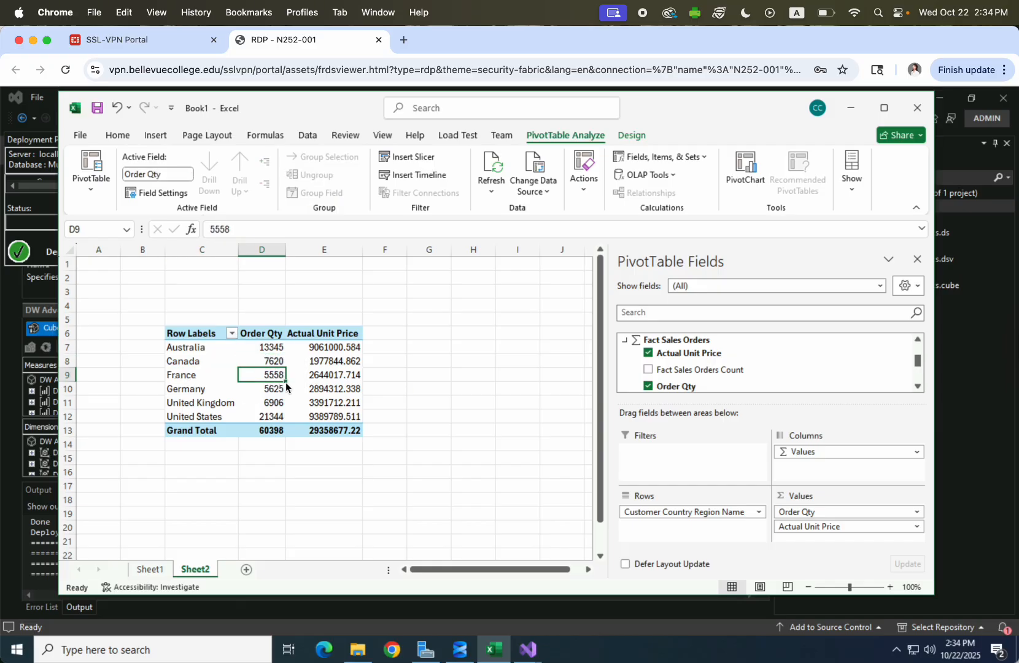
mouse_move(270, 382)
click(335, 377)
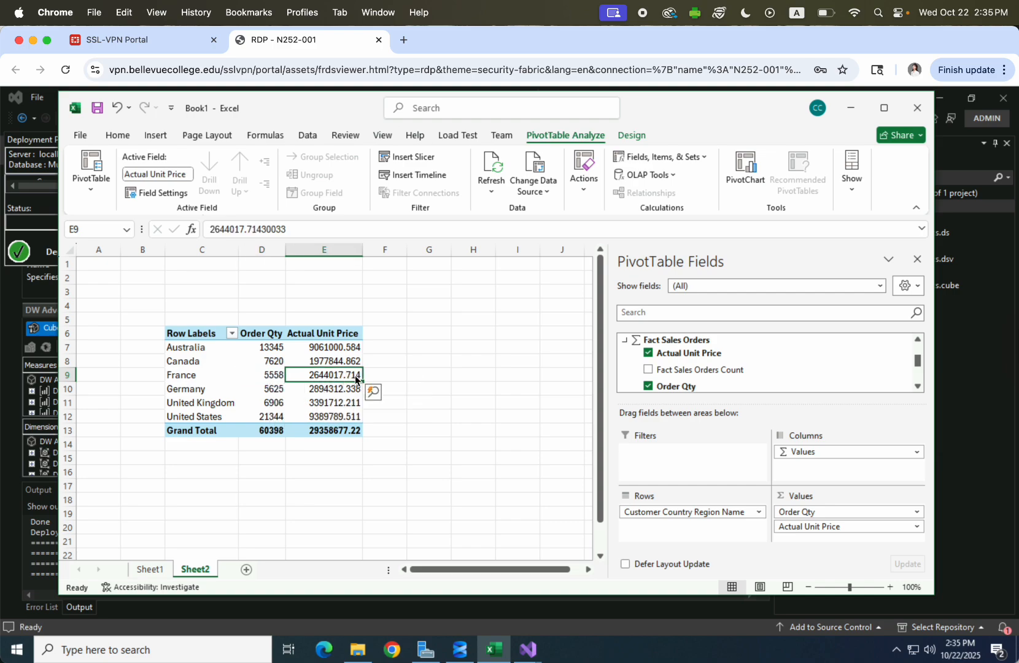
click(348, 362)
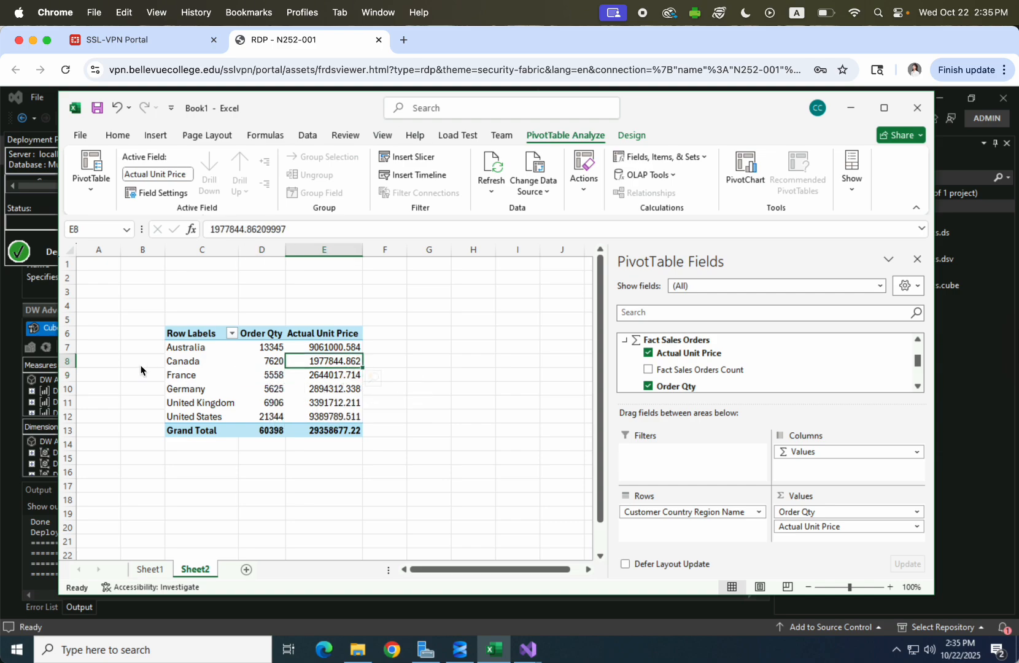
click(368, 413)
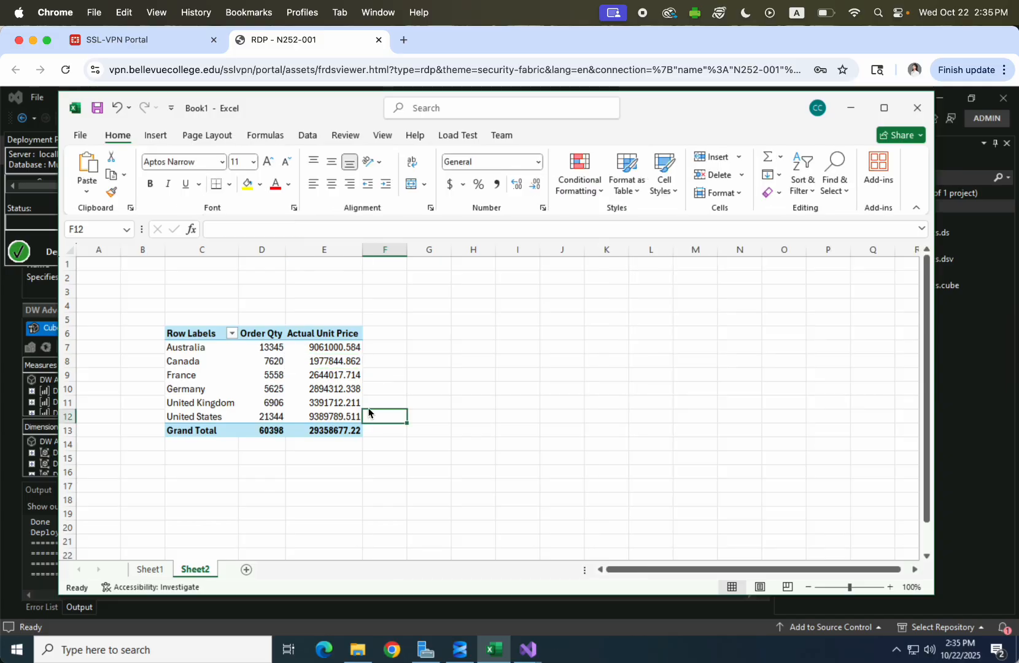
Read through the country rows from Australia to United States, comparing each country's order quantity and actual unit price.
click(197, 361)
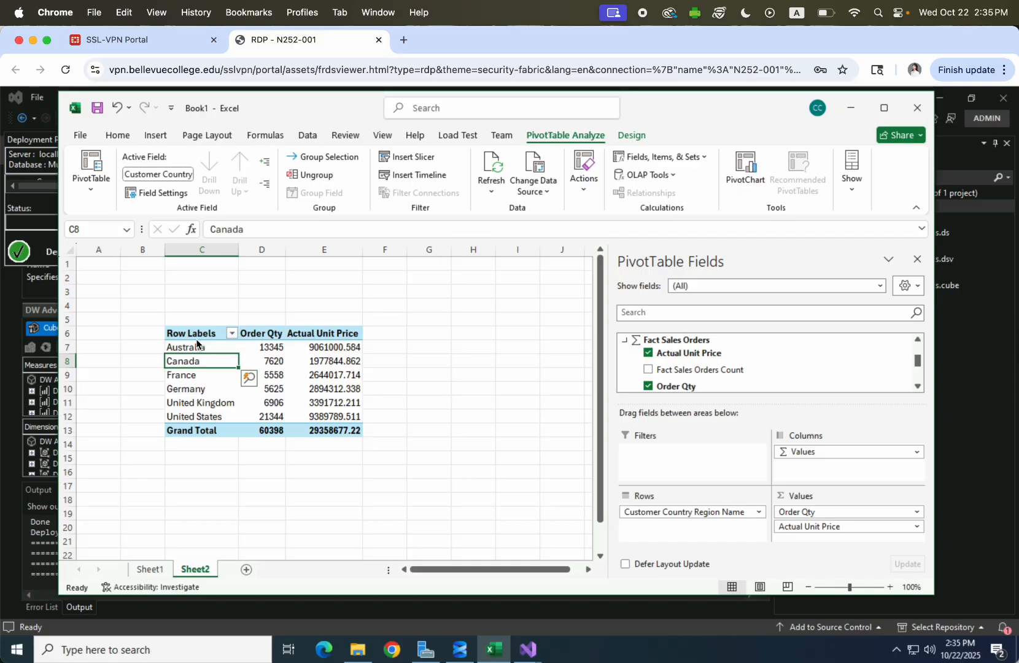
click(194, 368)
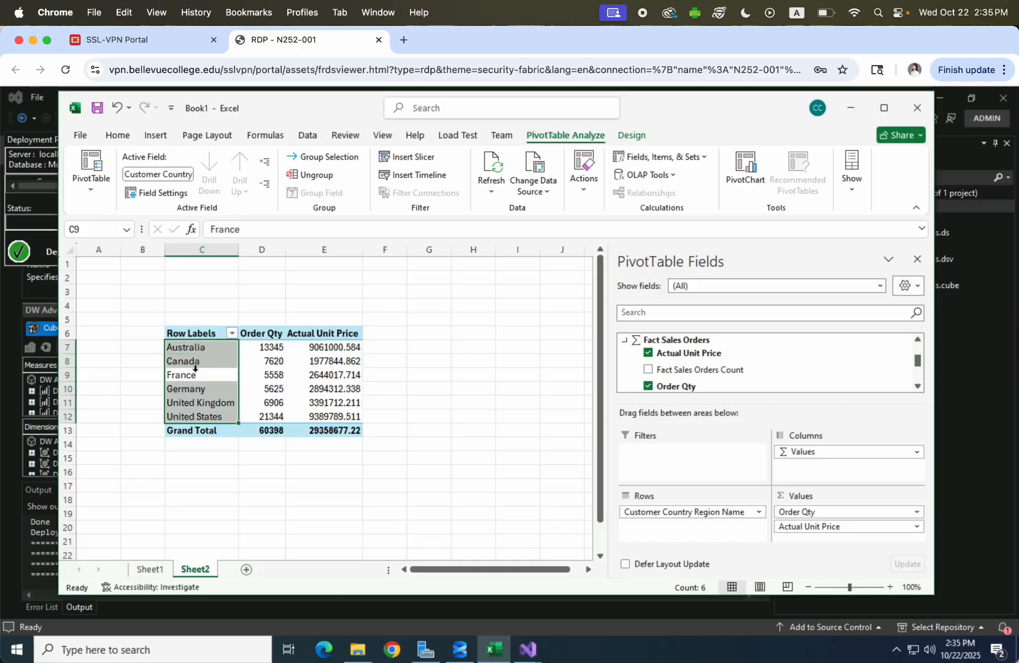
click(201, 381)
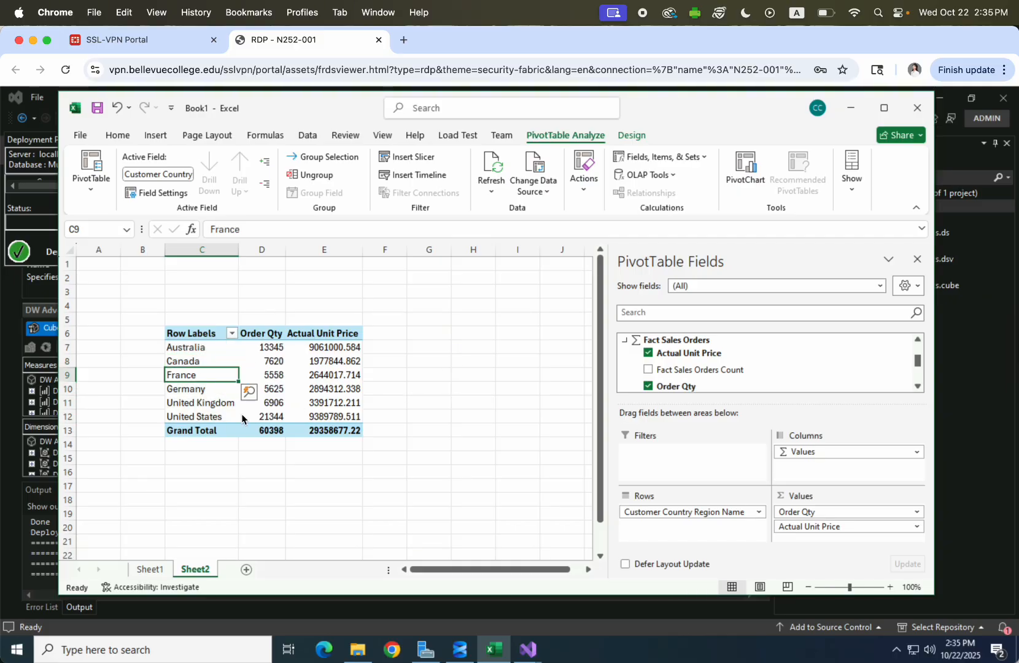
click(184, 392)
click(195, 380)
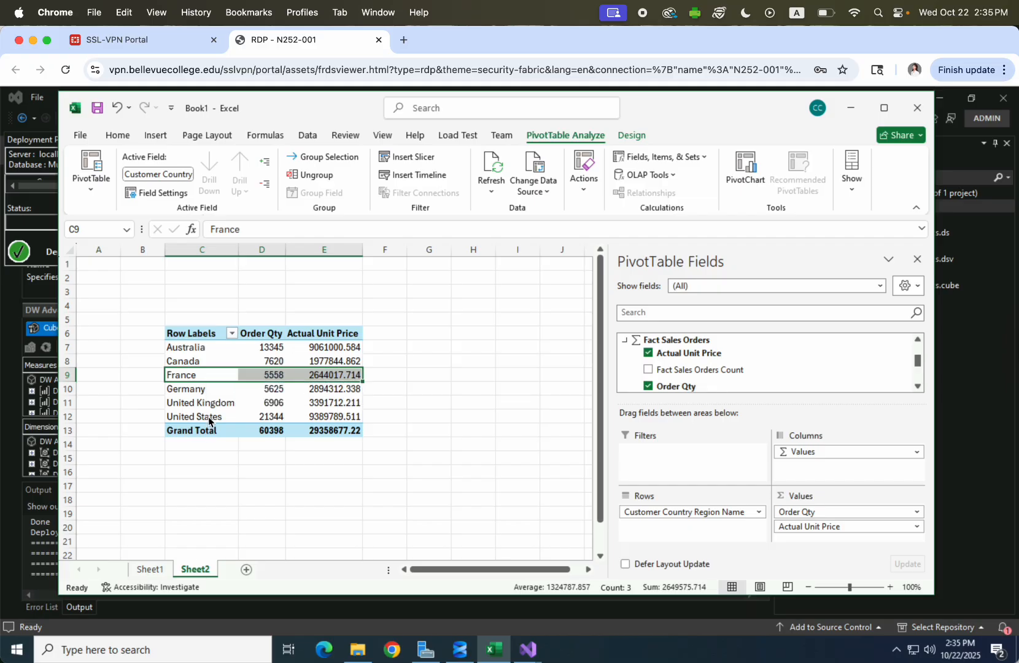
click(206, 404)
click(208, 418)
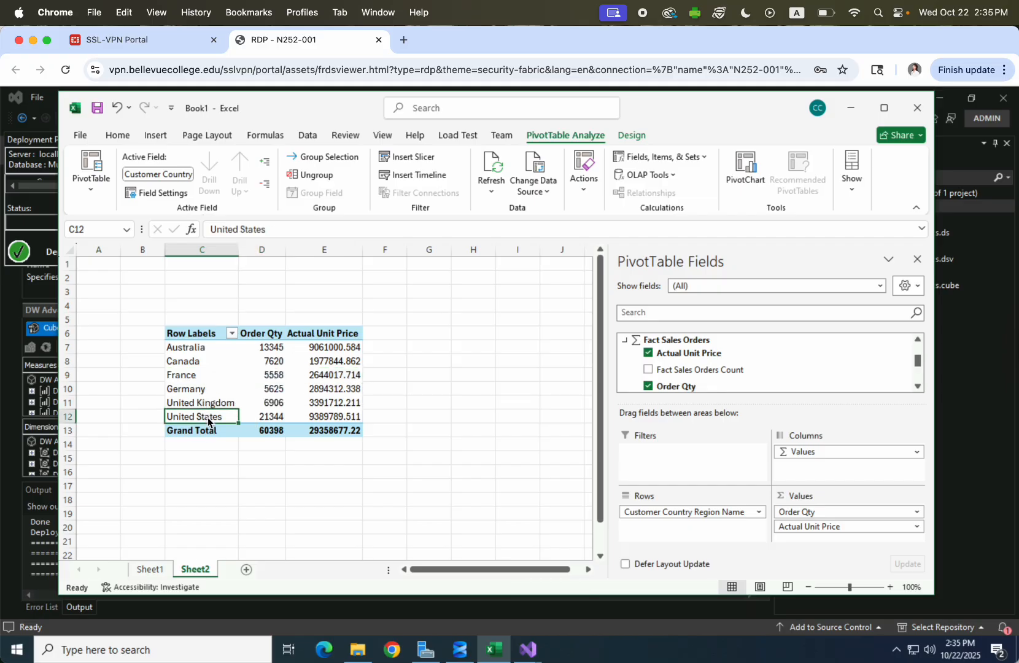
click(197, 347)
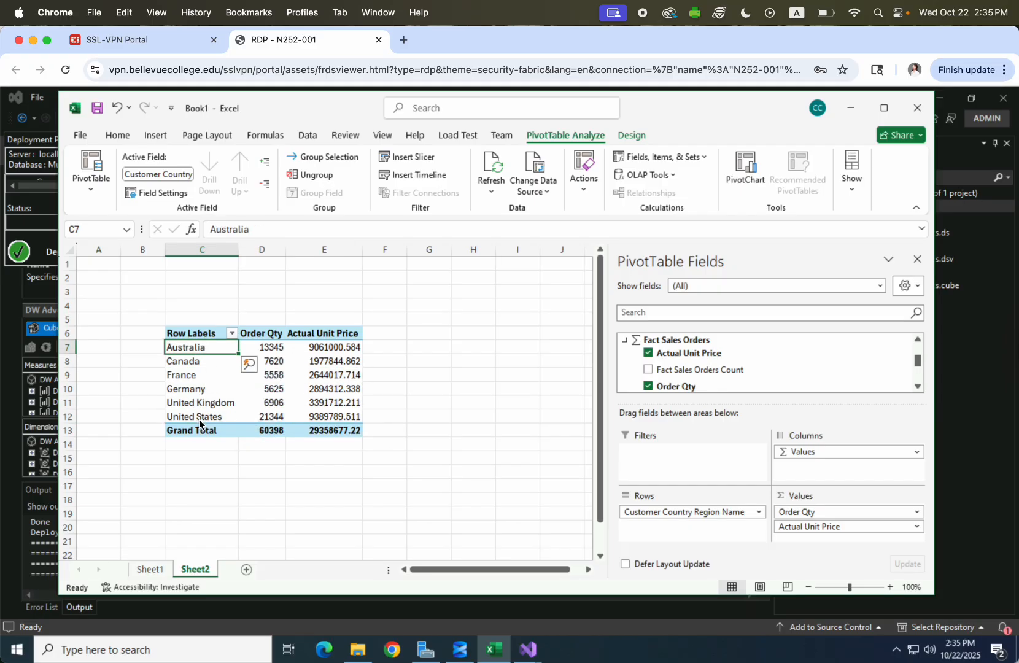
click(199, 420)
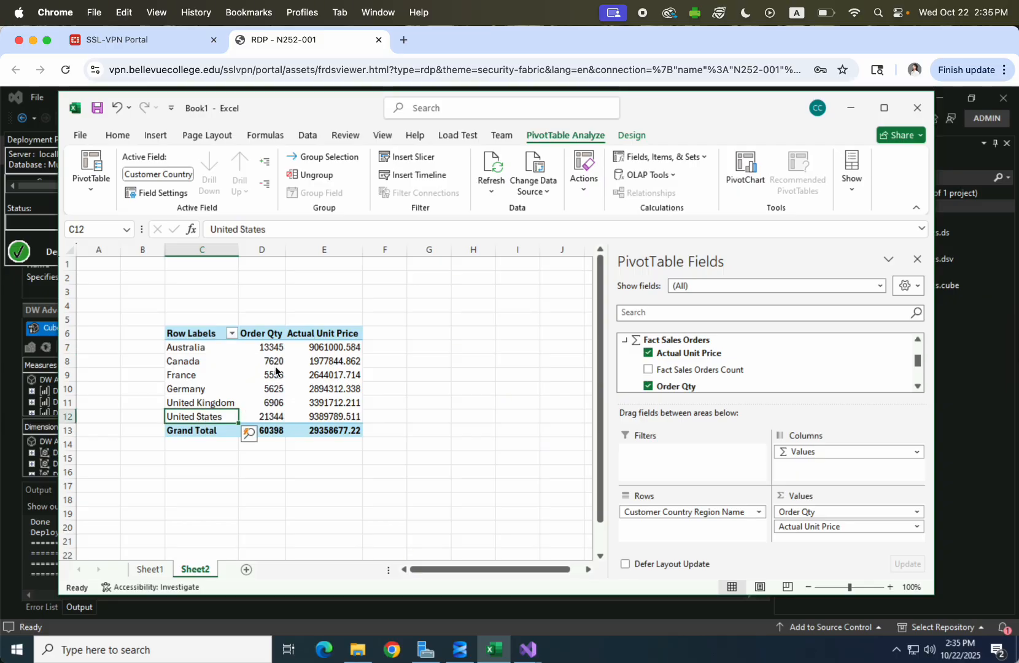
mouse_move(343, 420)
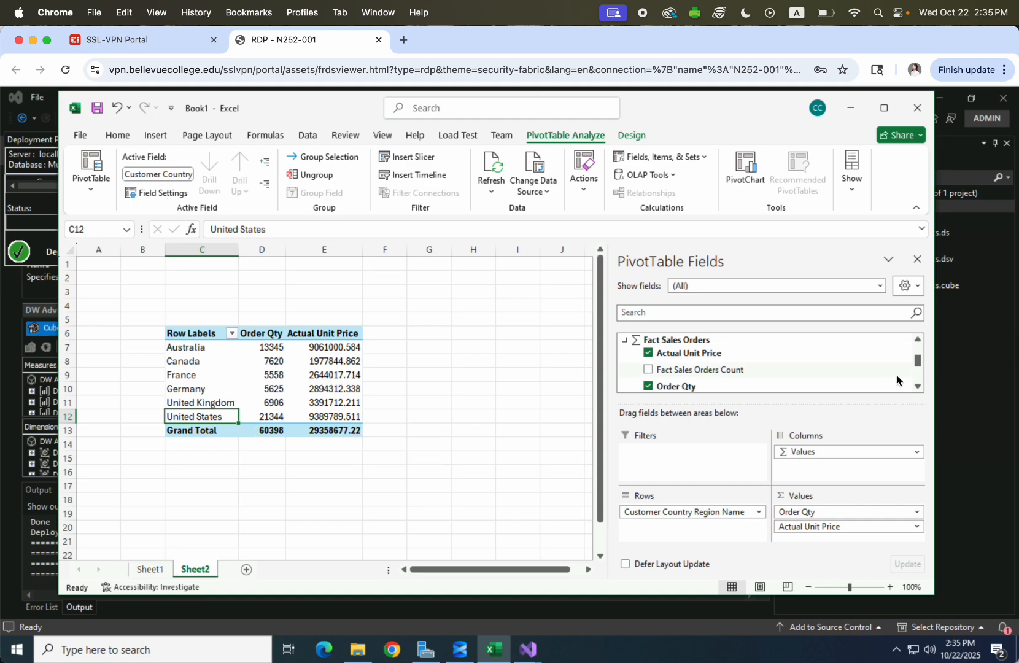
Add Product Category Name from the Dim Products dimension to the PivotTable rows, beneath Customer Country Region Name.
click(918, 388)
click(918, 388)
click(918, 388)
click(918, 388)
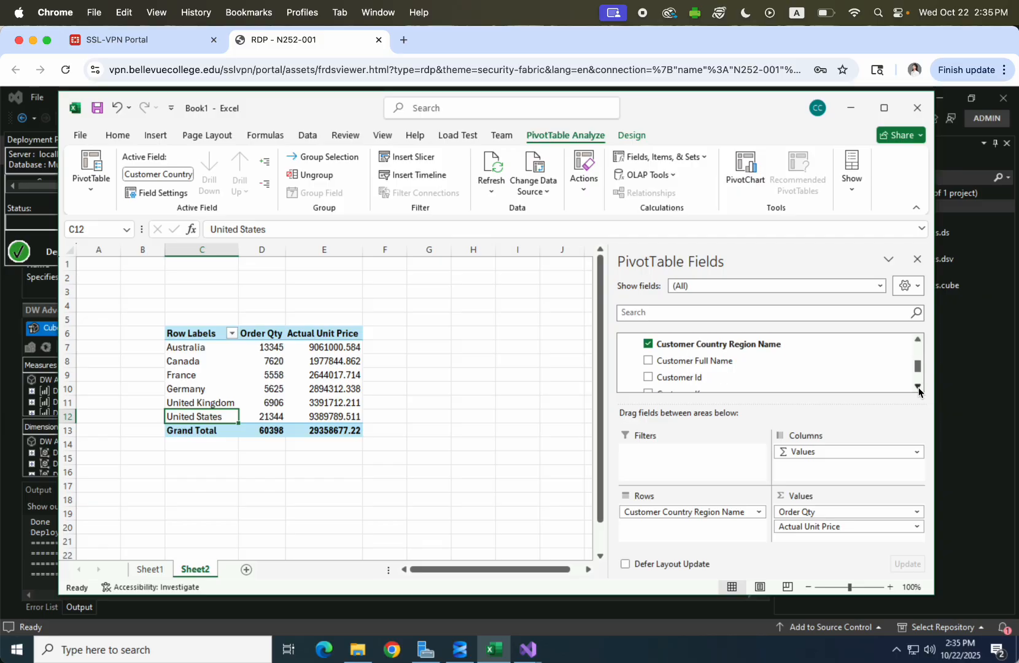
mouse_move(918, 370)
mouse_down()
mouse_move(917, 378)
mouse_move(917, 356)
mouse_up()
click(918, 341)
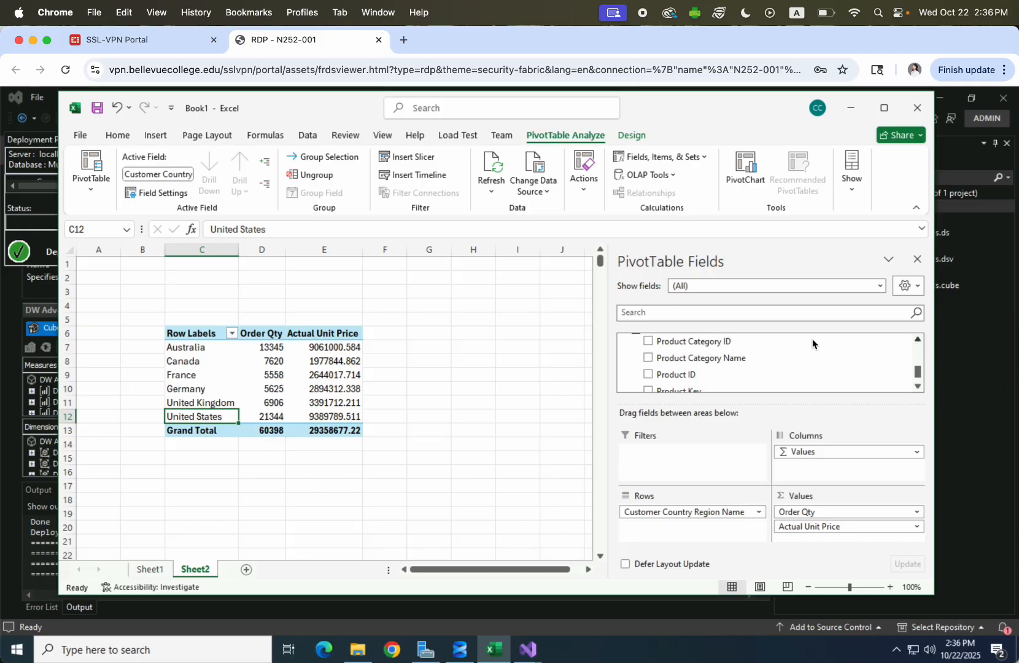
click(648, 358)
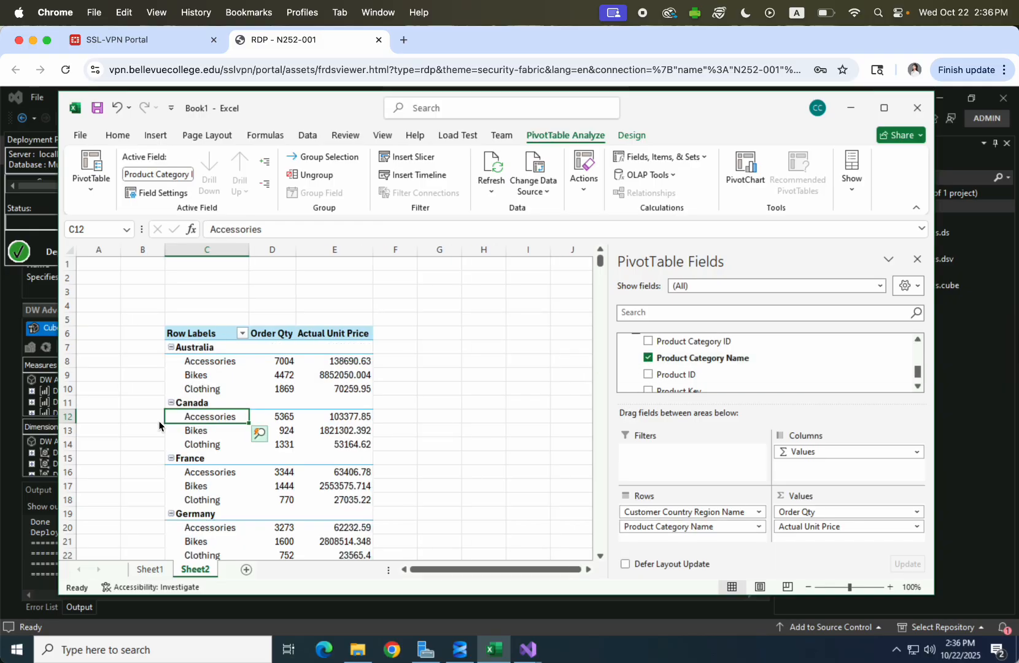
Examine the Accessories, Bikes and Clothing breakdown for each country, from Australia down to the Grand Total row.
click(138, 427)
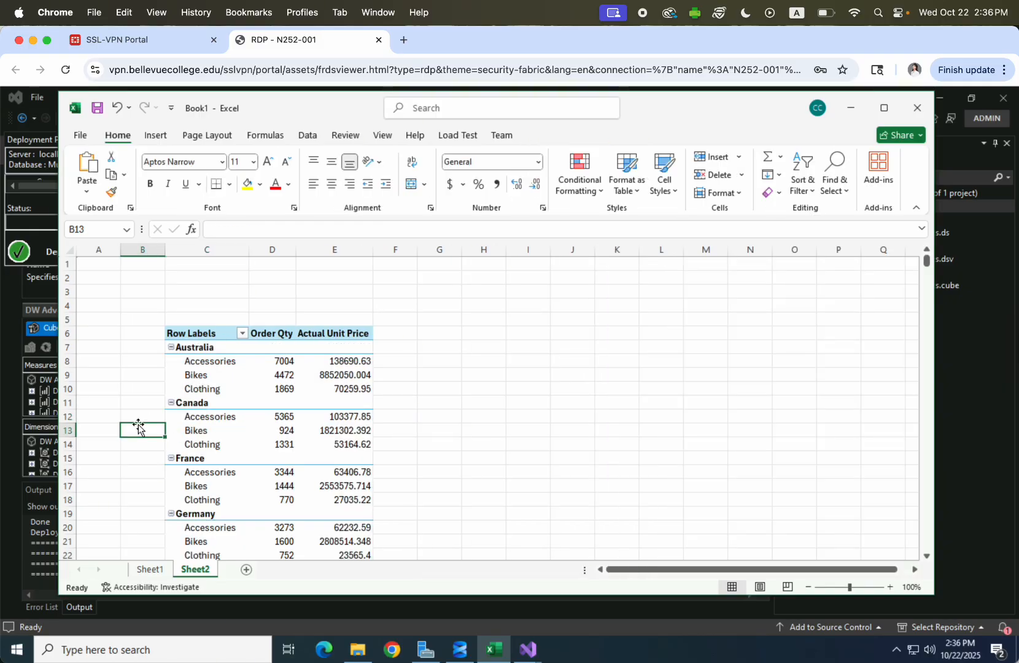
click(195, 363)
scroll(201, 381, down, 1)
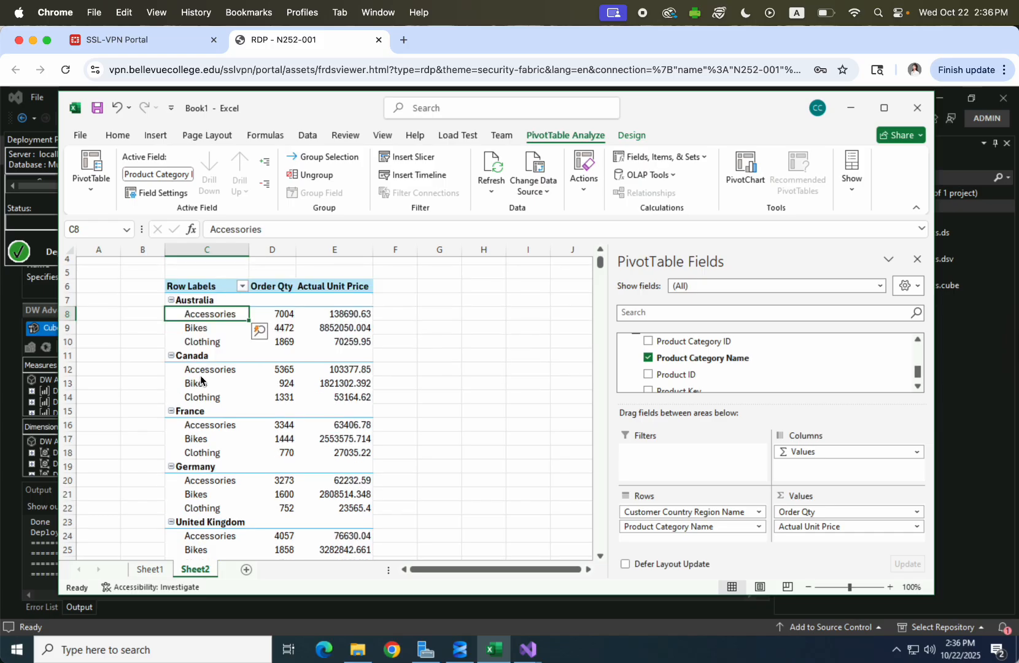
click(199, 332)
click(206, 341)
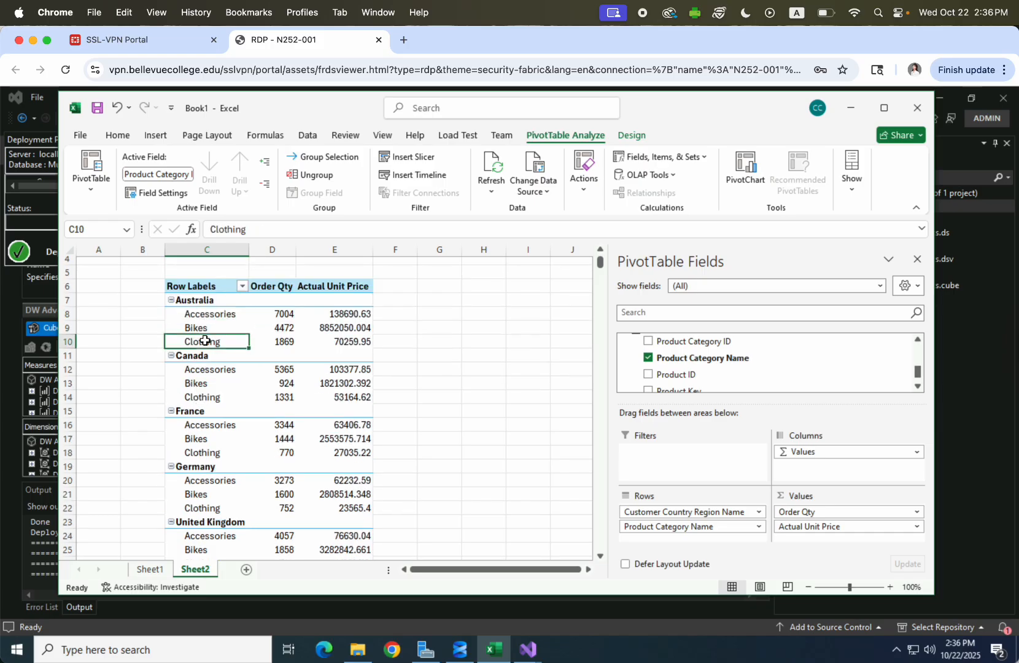
click(214, 318)
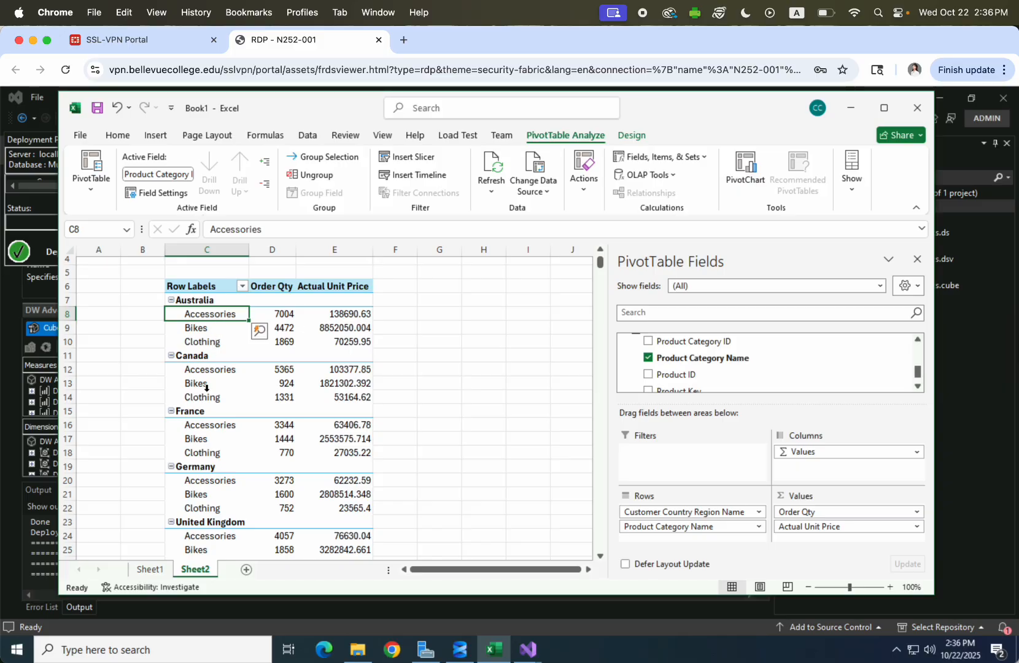
click(200, 372)
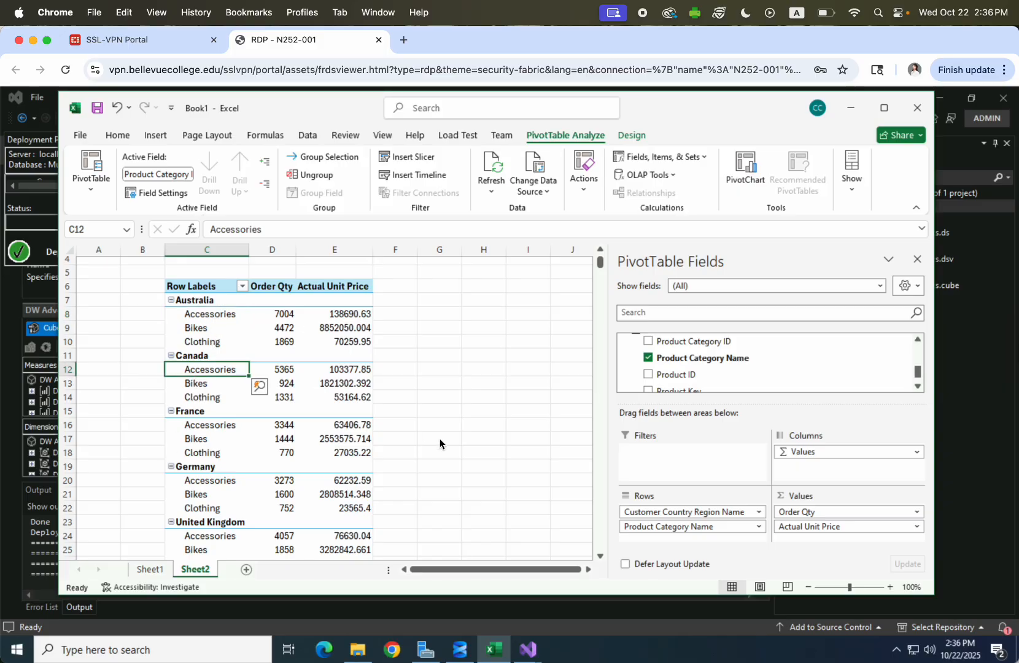
scroll(209, 472, down, 3)
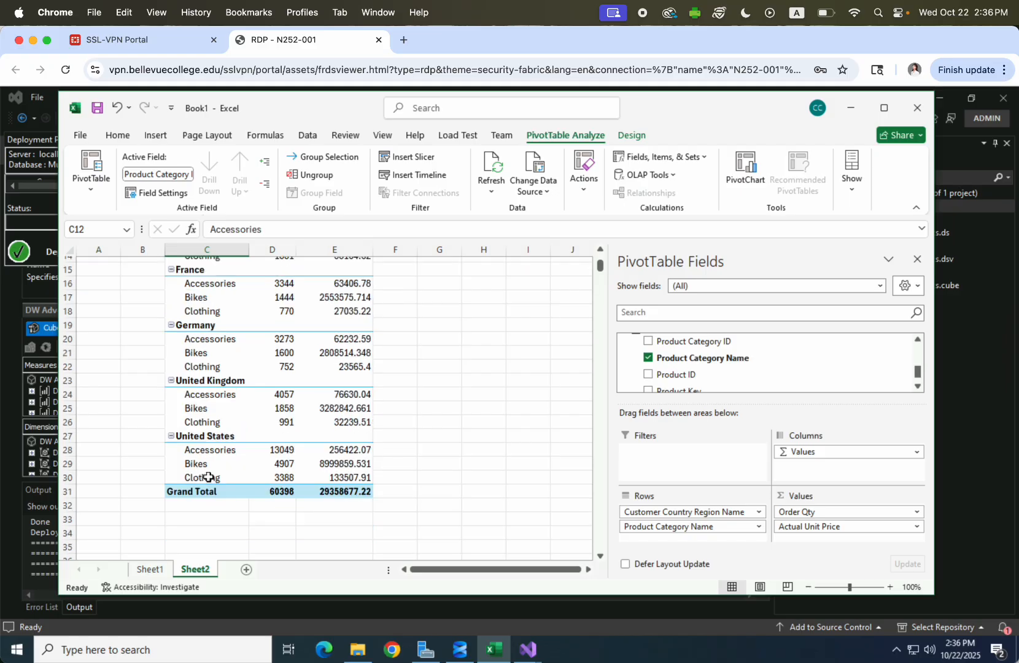
click(209, 477)
scroll(227, 444, up, 4)
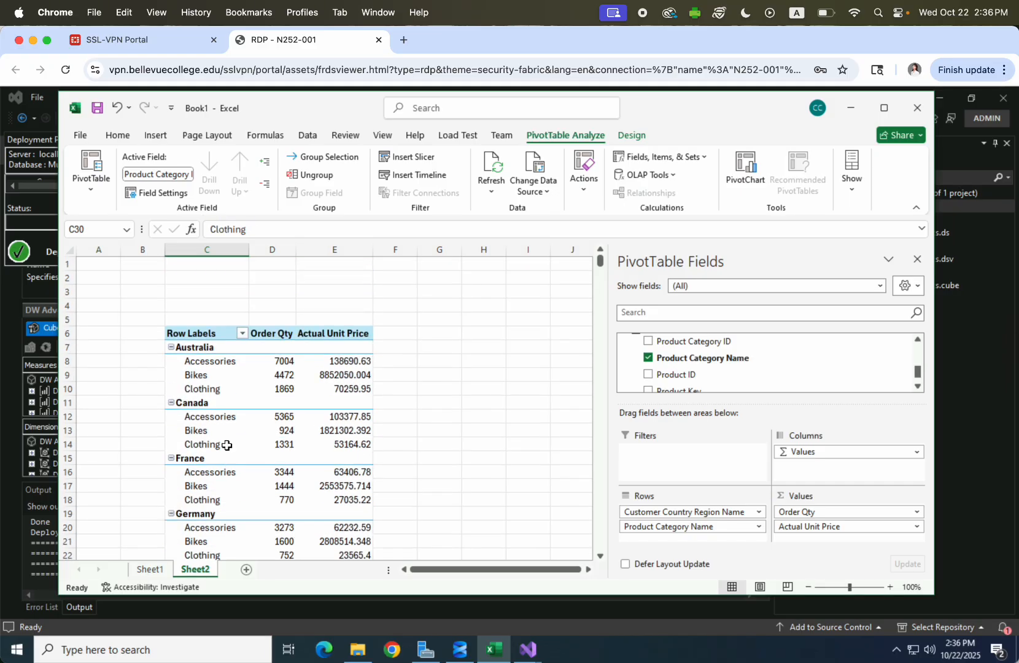
Compare the product category rows for Australia and Canada, including the order quantity for Canada's Bikes.
click(205, 390)
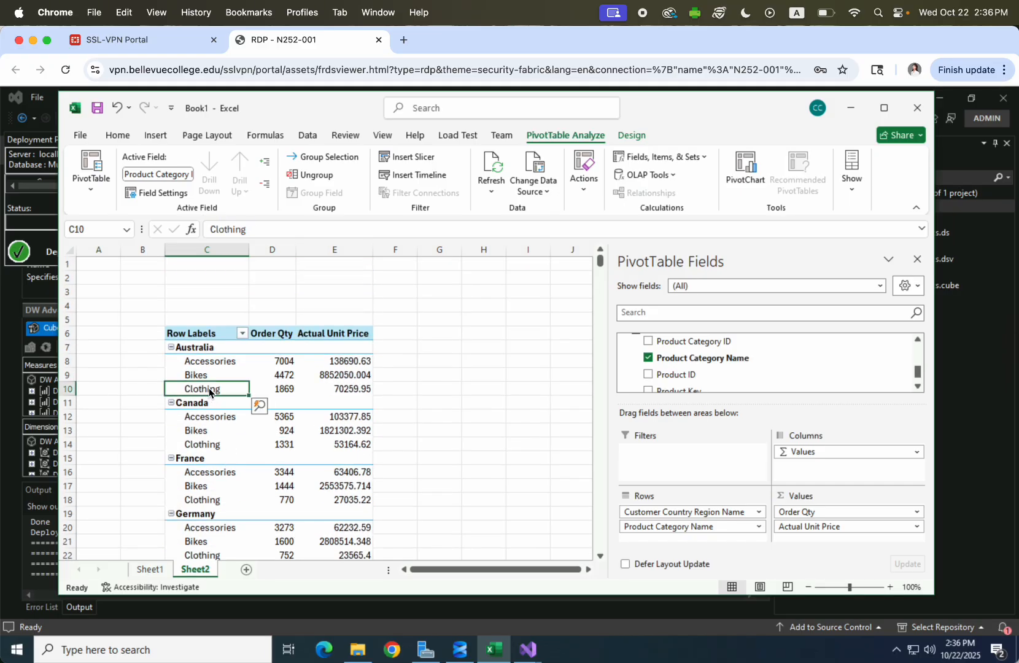
click(210, 364)
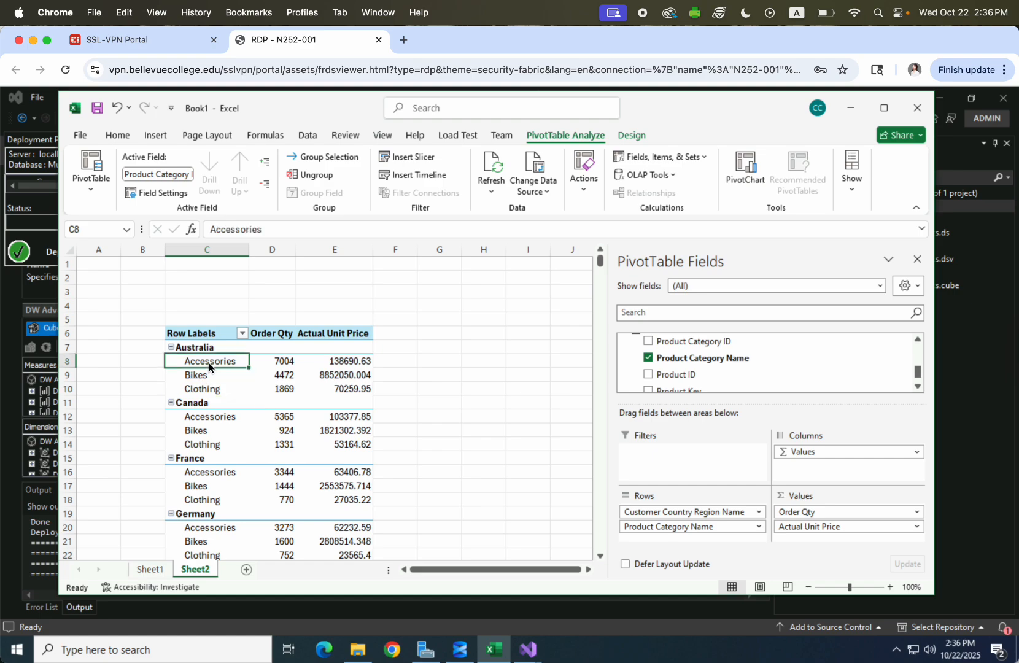
click(210, 432)
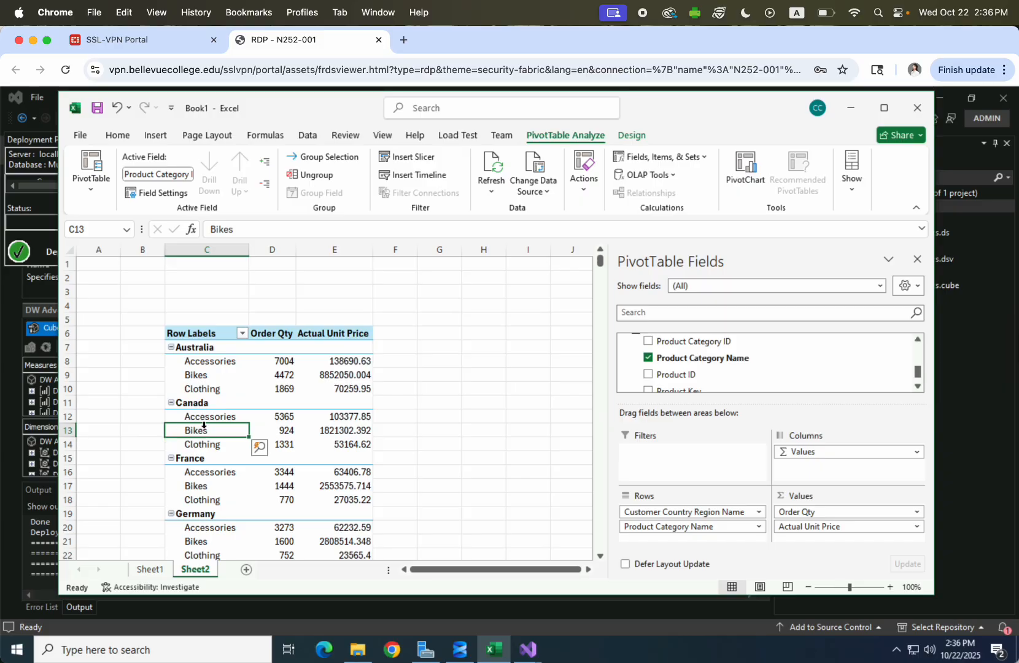
click(290, 437)
scroll(245, 465, down, 1)
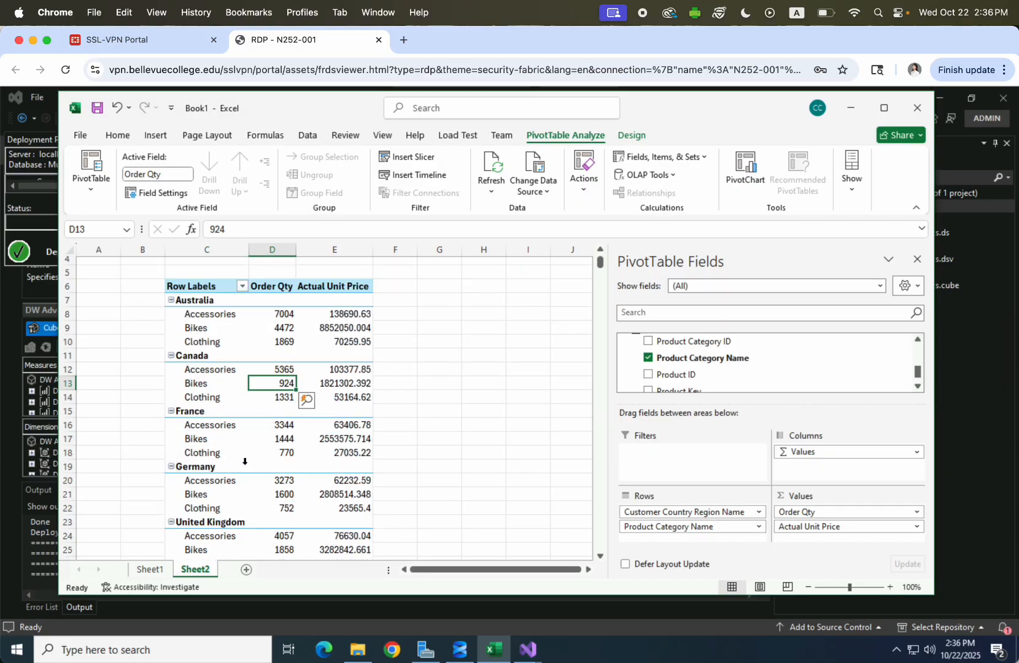
click(202, 386)
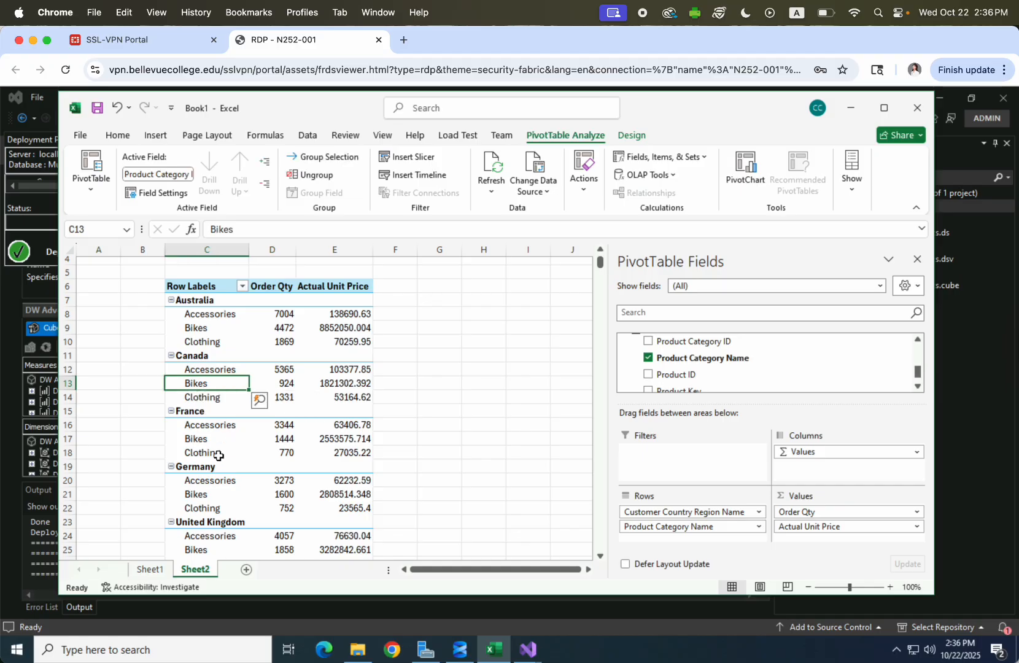
Add Month Name from the Dim Dates dimension to the PivotTable rows, beneath Product Category Name.
scroll(651, 375, up, 5)
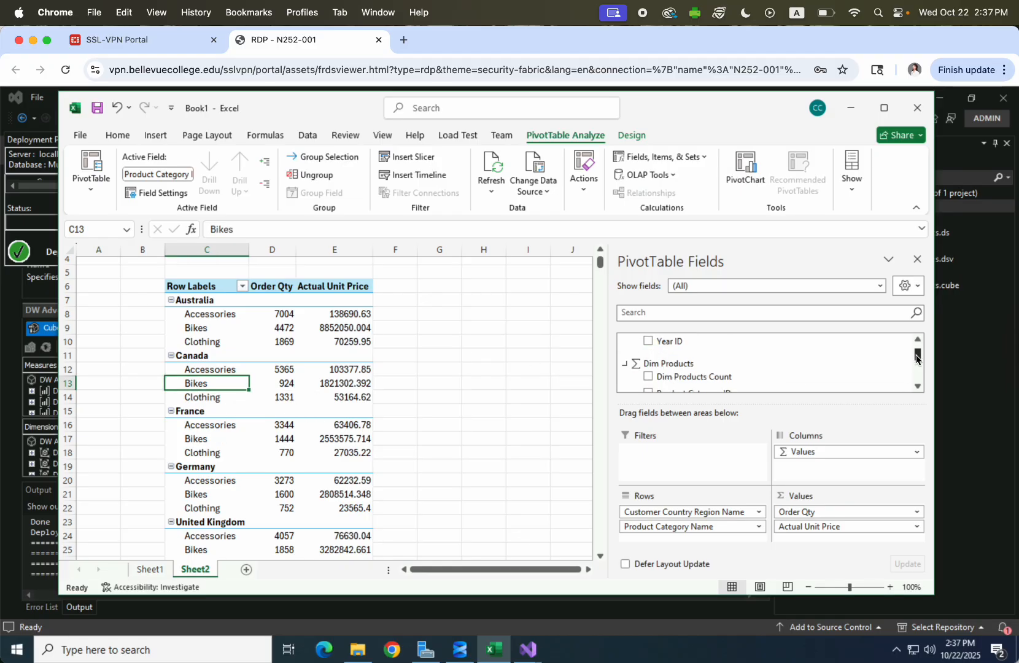
click(648, 375)
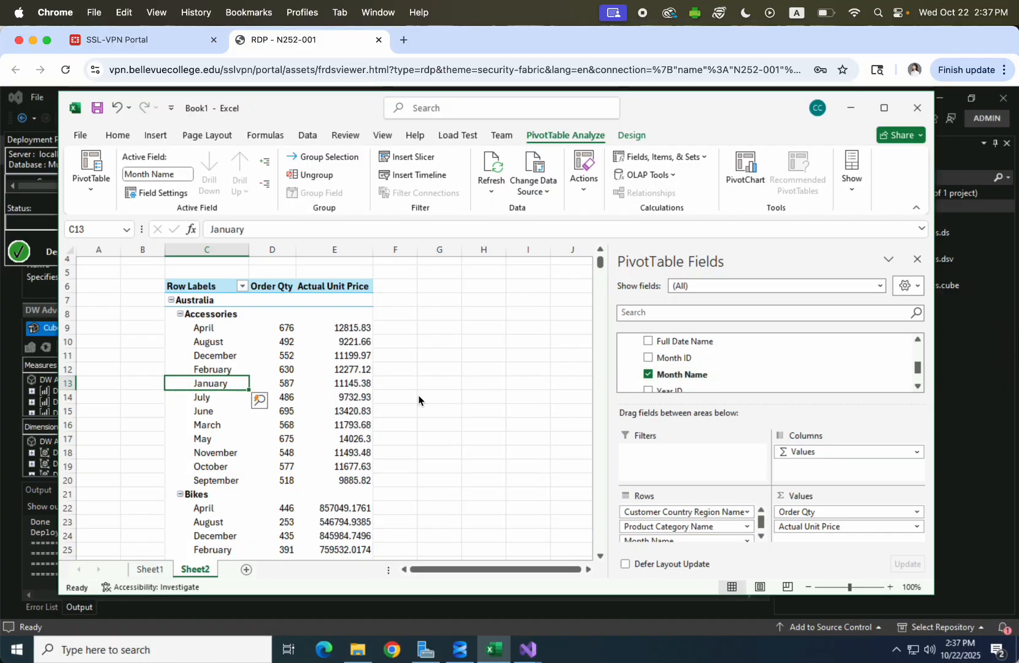
Examine the monthly breakdown within each product category for Australia, particularly the Bikes order quantities, and continue down to Canada.
click(212, 440)
scroll(284, 471, down, 4)
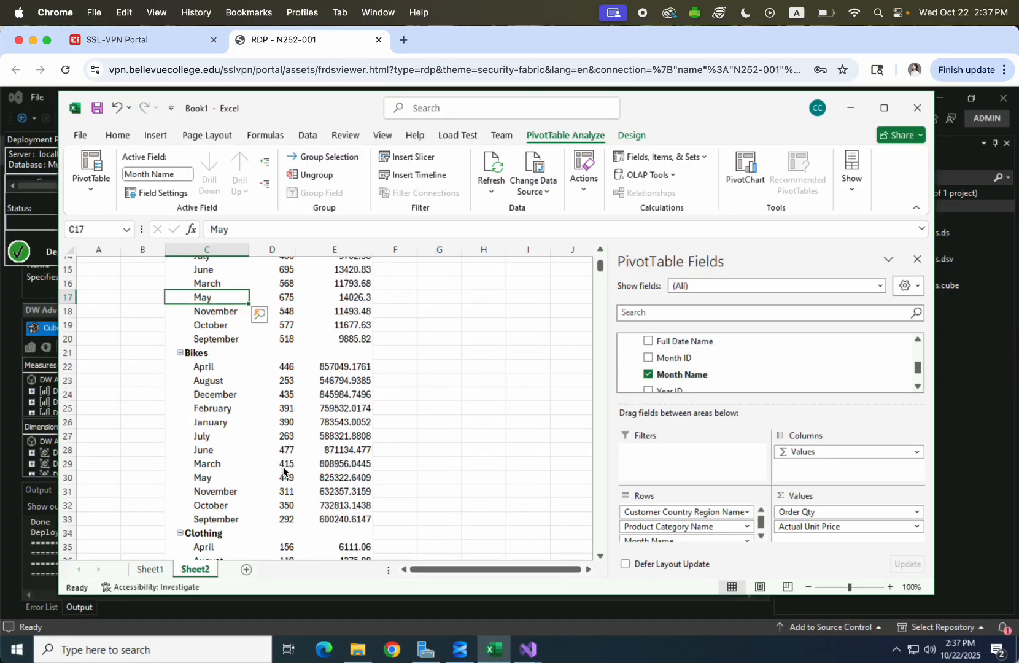
scroll(283, 472, down, 1)
scroll(283, 472, up, 6)
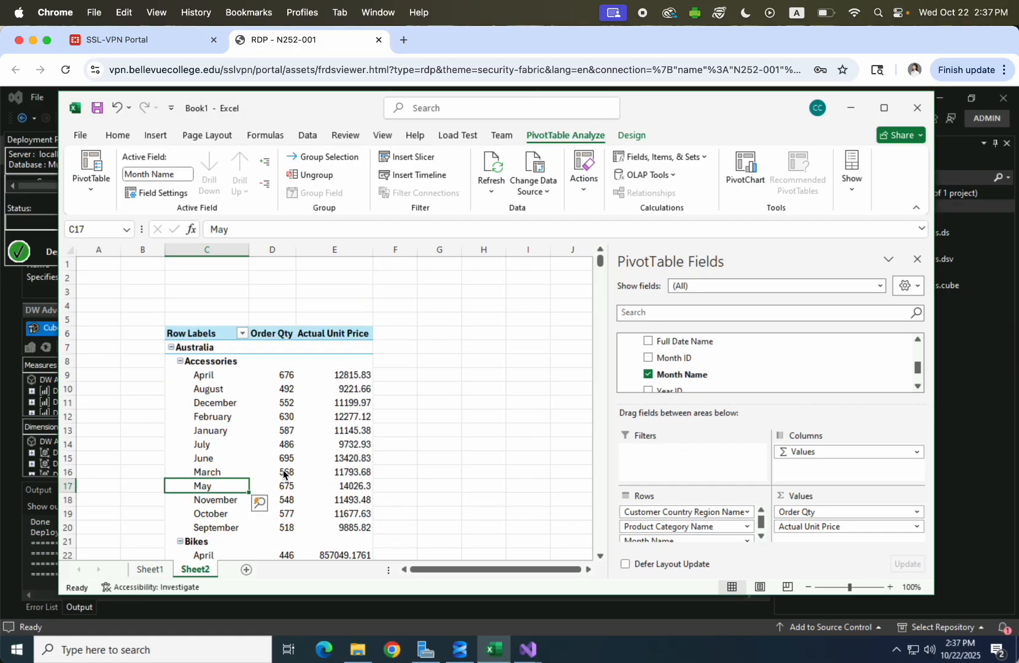
scroll(284, 471, down, 5)
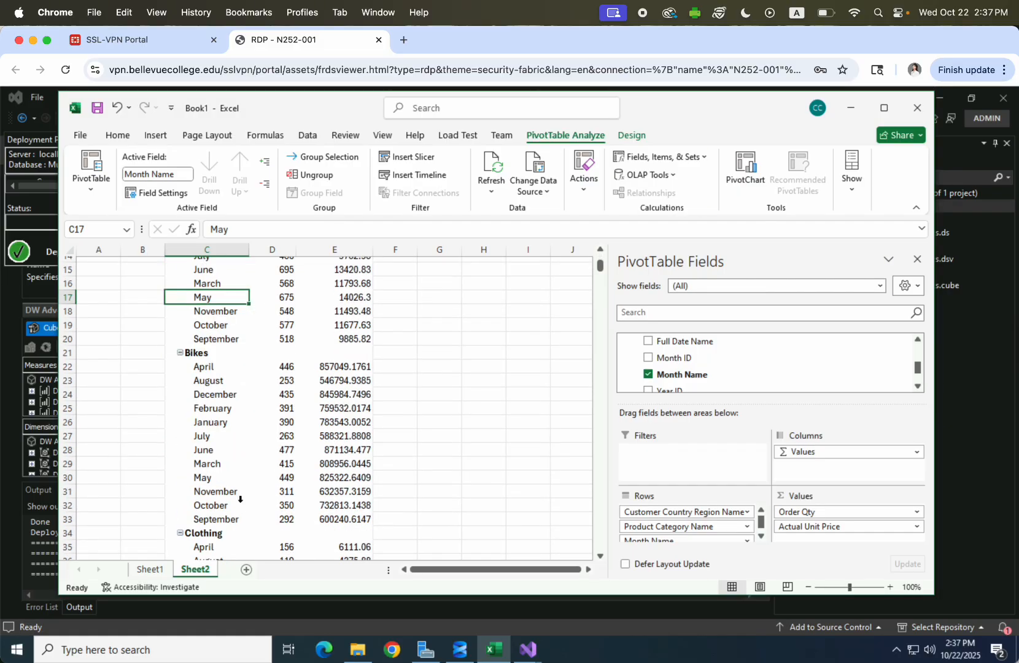
click(227, 370)
click(285, 384)
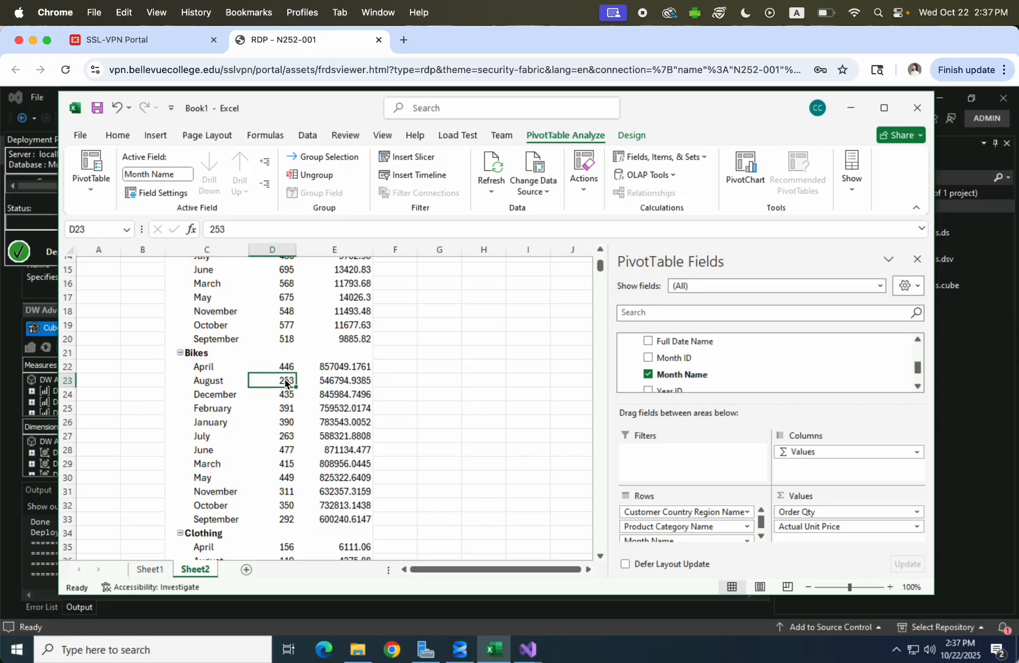
click(287, 399)
click(288, 464)
click(288, 522)
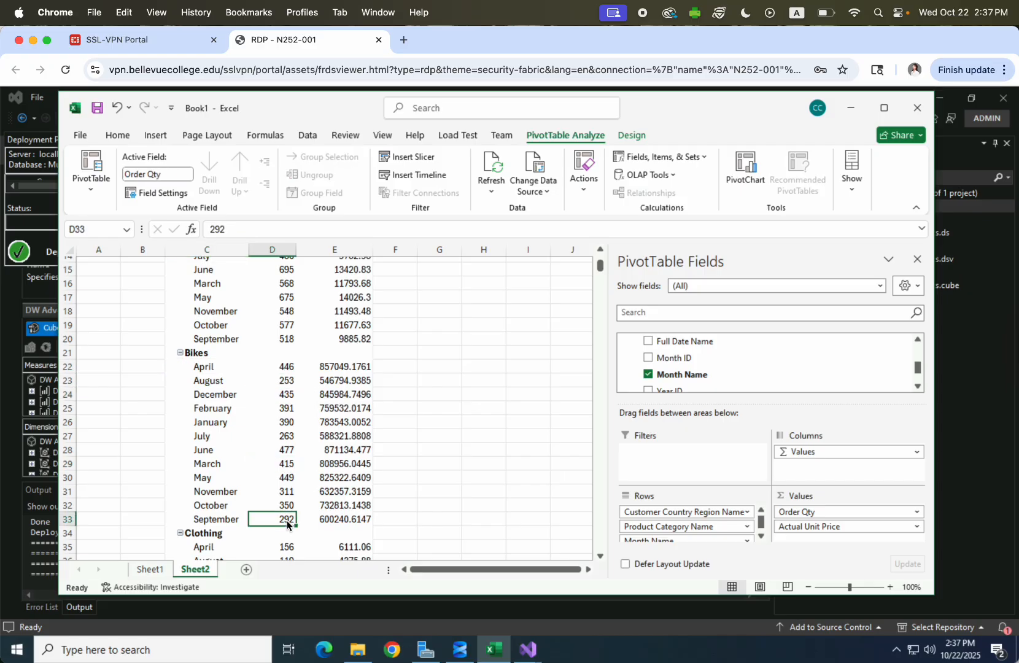
scroll(287, 523, down, 8)
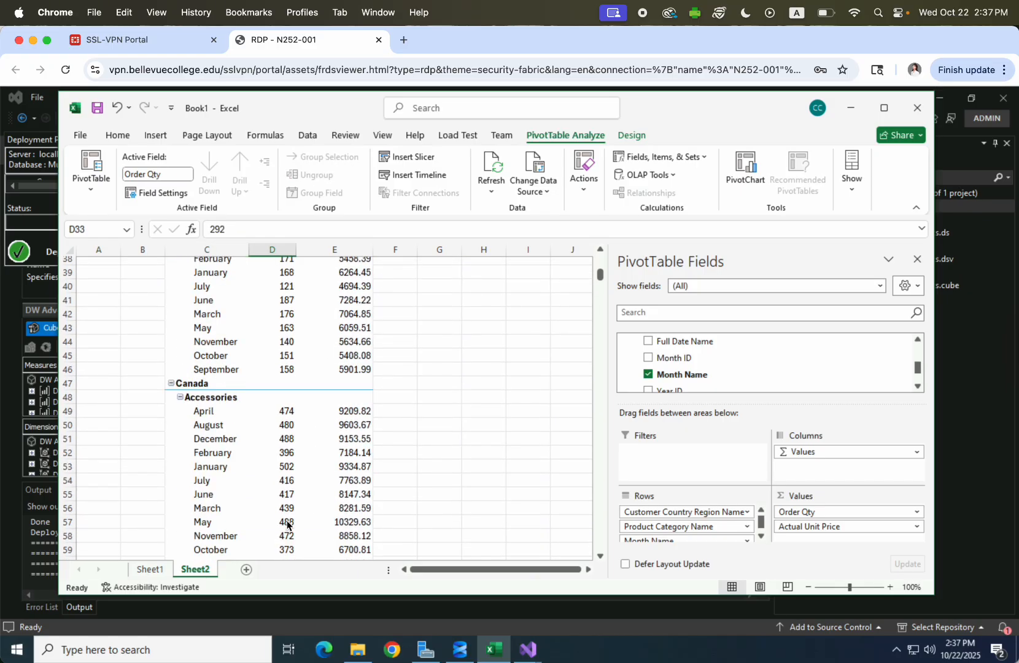
Examine the monthly order quantities in Canada's Bikes category, from April through September.
scroll(287, 523, down, 5)
scroll(287, 523, down, 1)
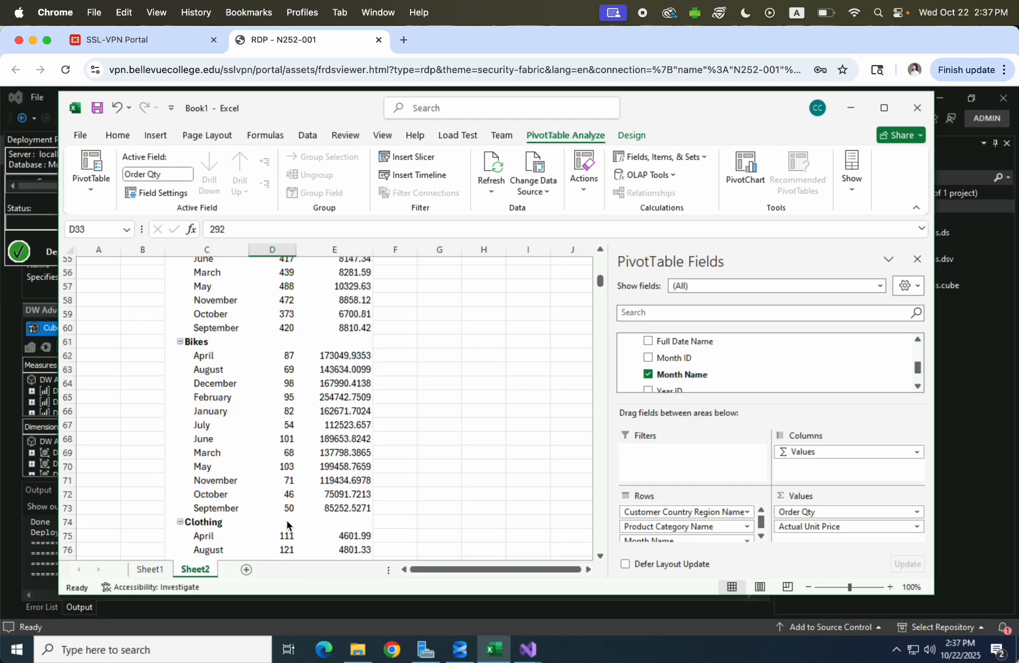
click(206, 440)
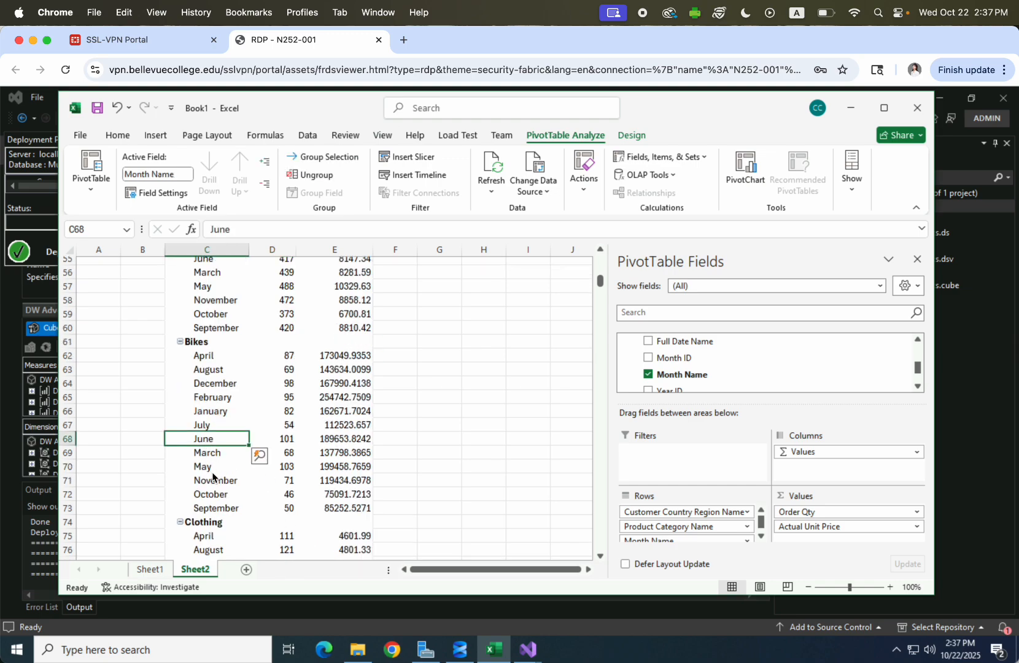
click(207, 466)
click(268, 372)
click(267, 384)
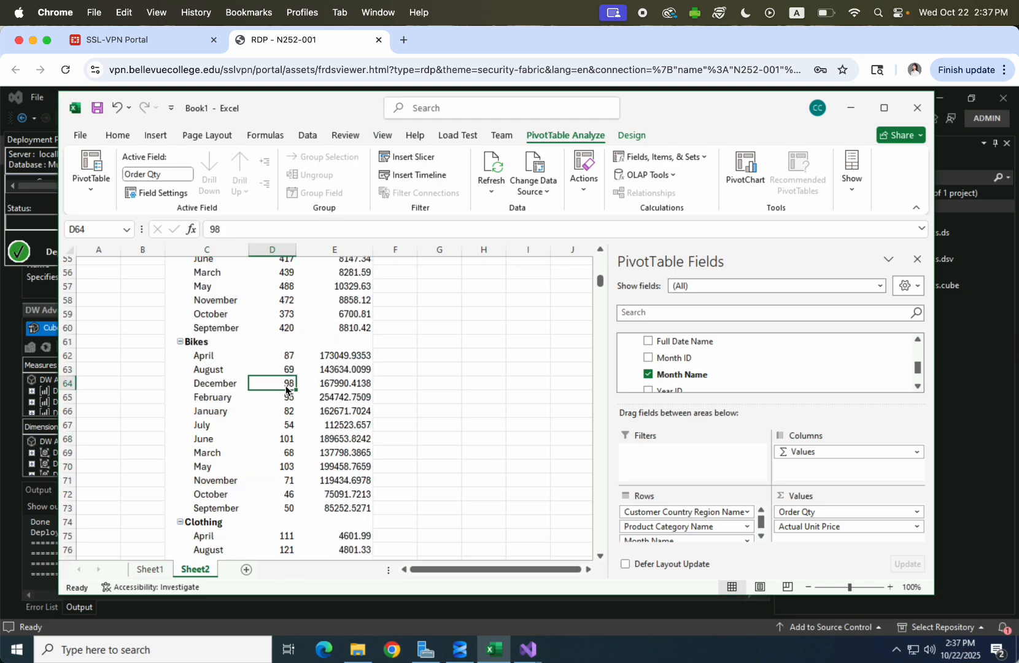
click(286, 397)
click(285, 412)
drag(284, 423, 285, 431)
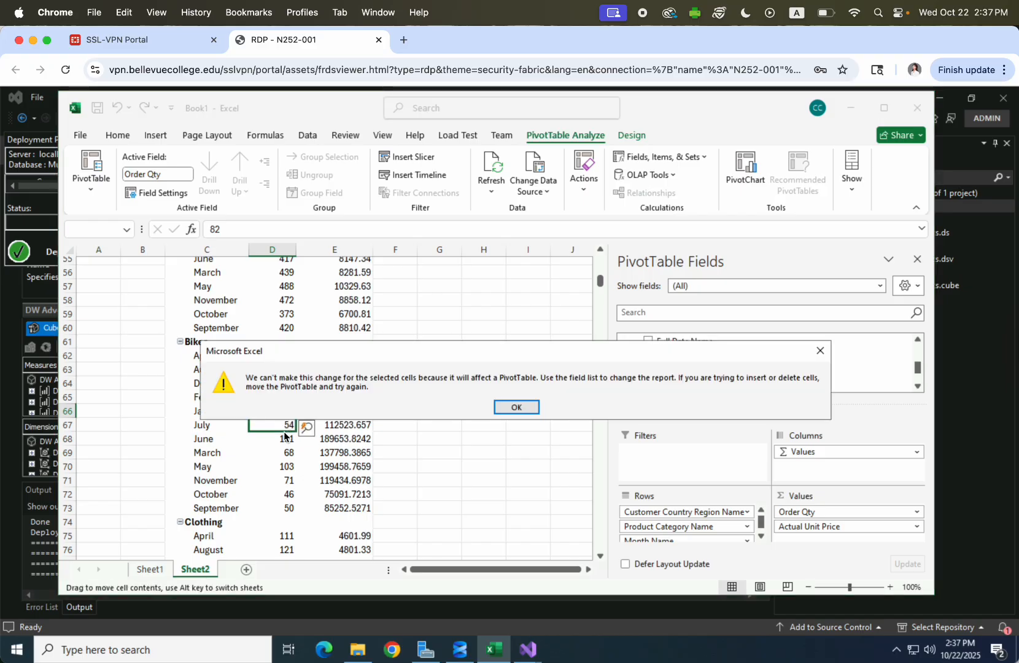
click(825, 354)
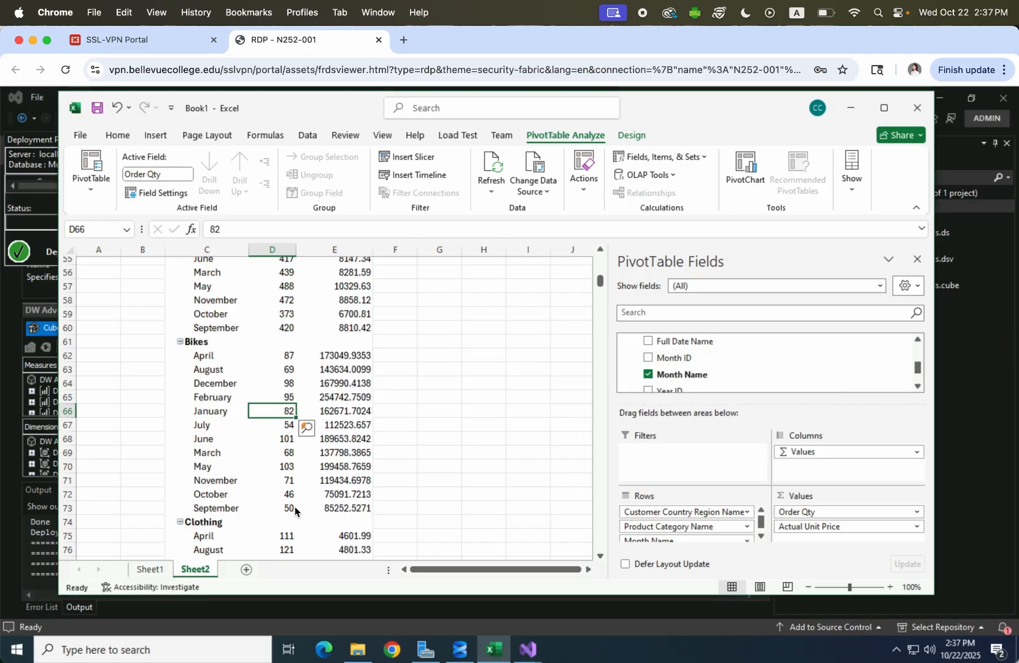
click(286, 508)
click(288, 480)
scroll(290, 454, up, 1)
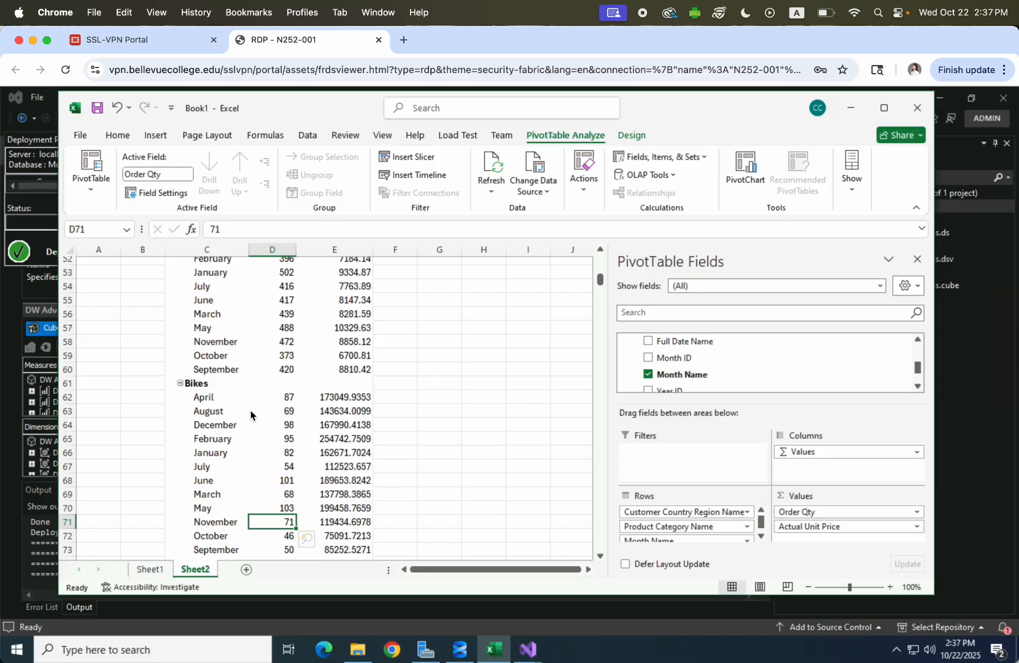
Compare Canada's monthly rows across Accessories, Bikes and Clothing, paying particular attention to the Bikes months.
click(226, 453)
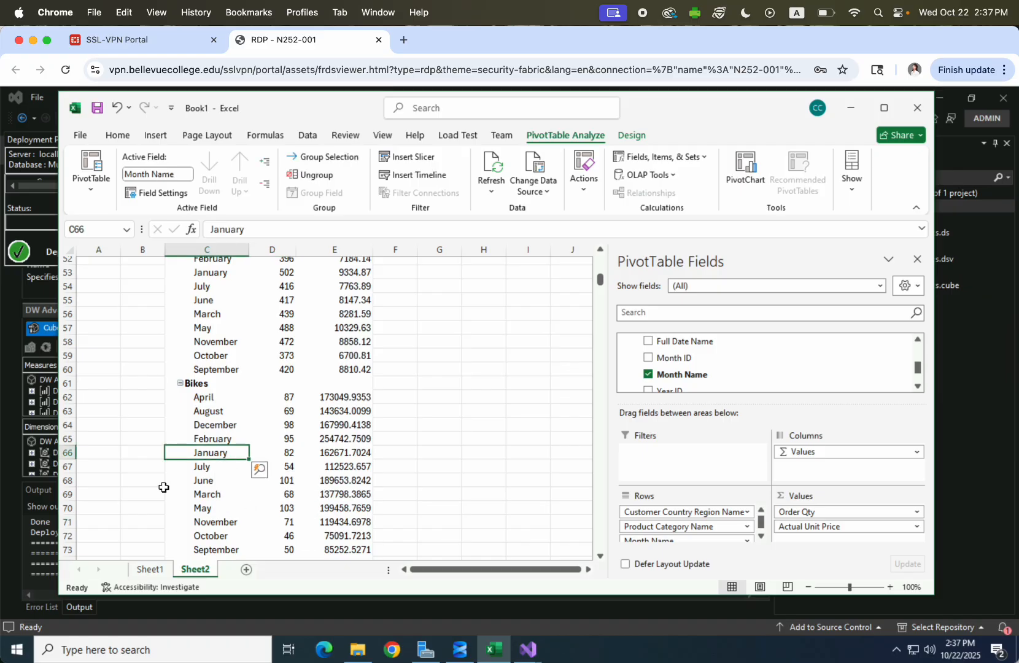
scroll(218, 465, down, 3)
scroll(218, 464, down, 1)
scroll(221, 319, up, 3)
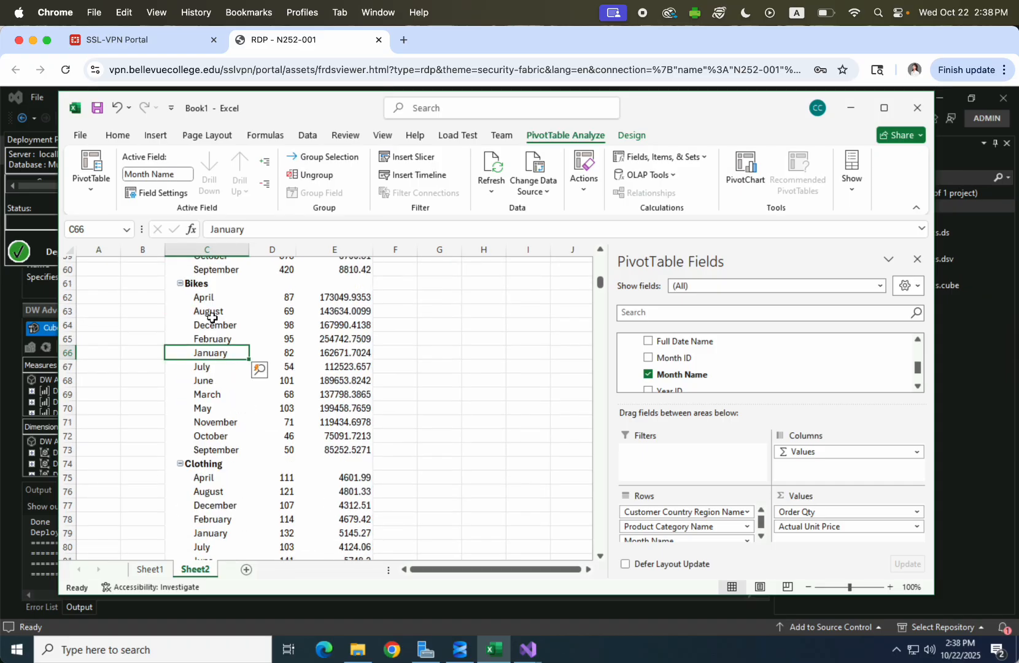
scroll(212, 317, up, 3)
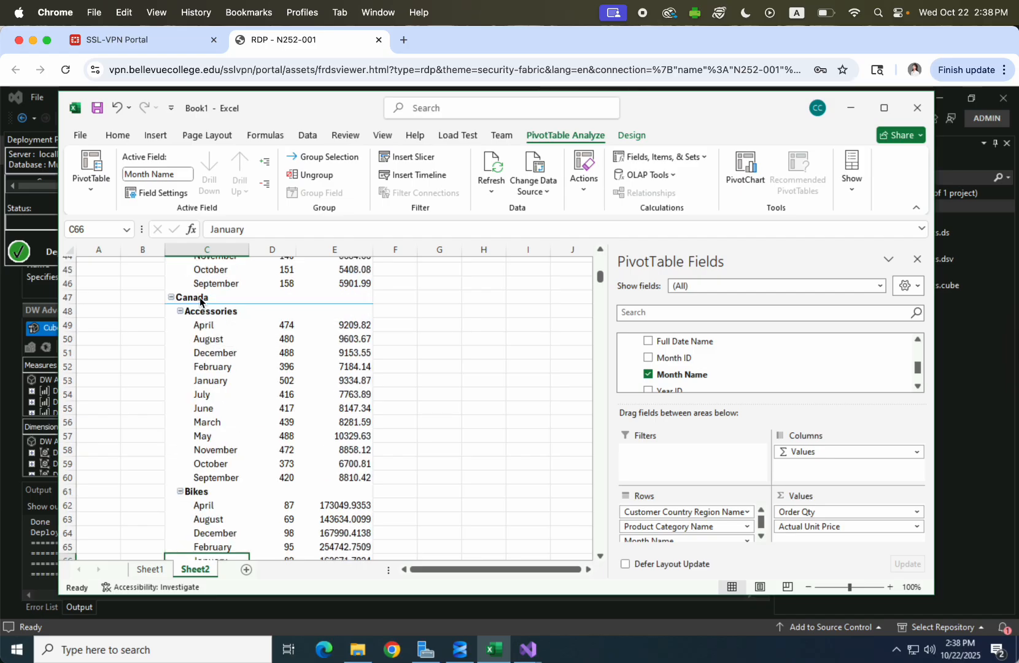
scroll(220, 461, down, 2)
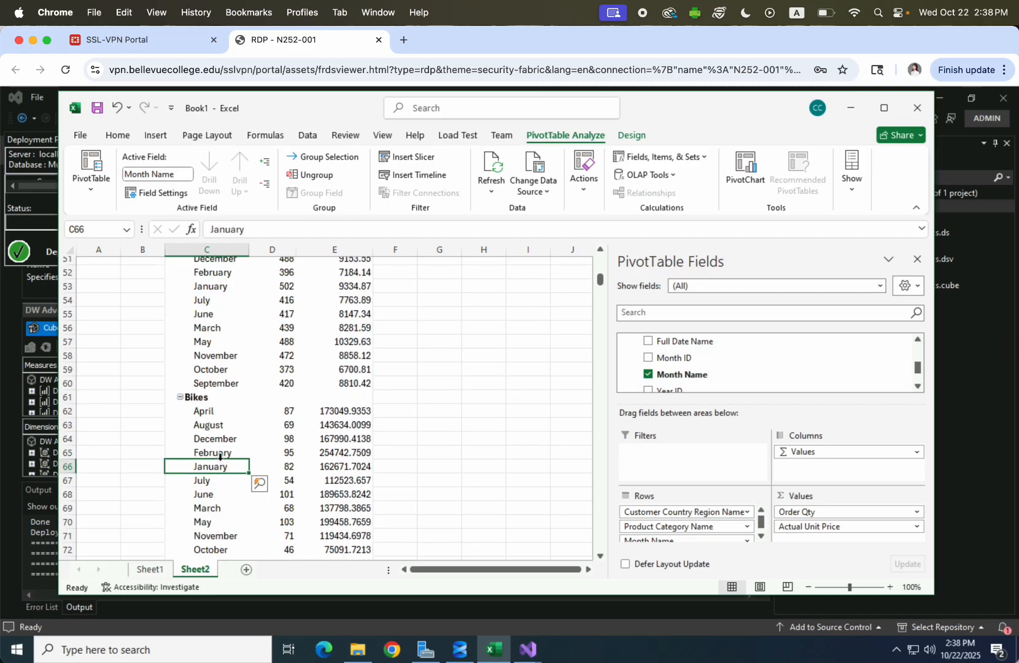
scroll(220, 458, down, 1)
scroll(220, 460, down, 2)
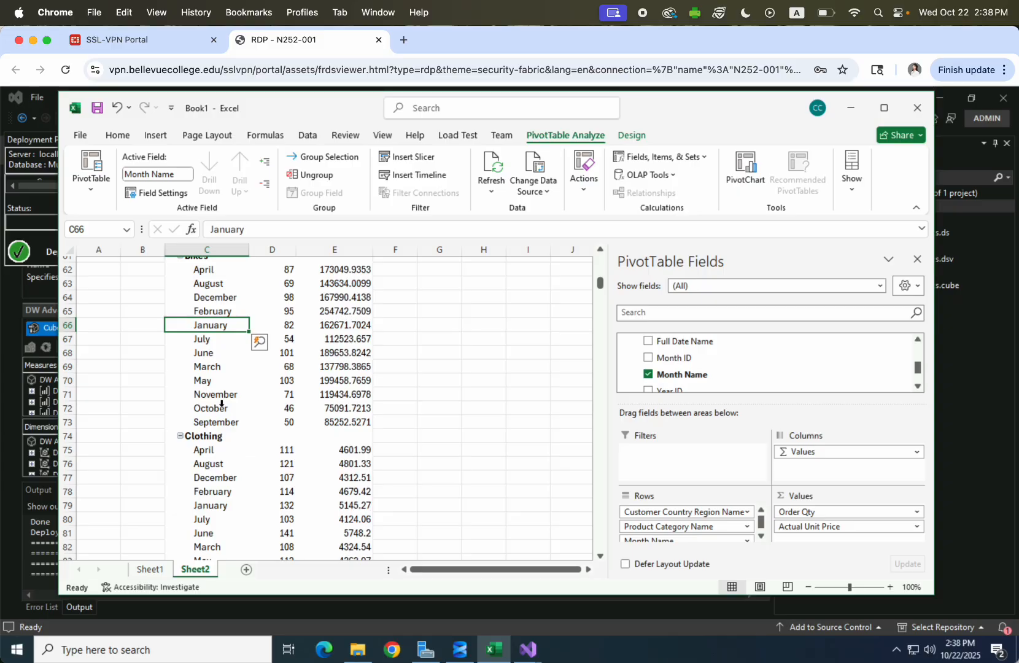
scroll(224, 410, up, 1)
click(202, 299)
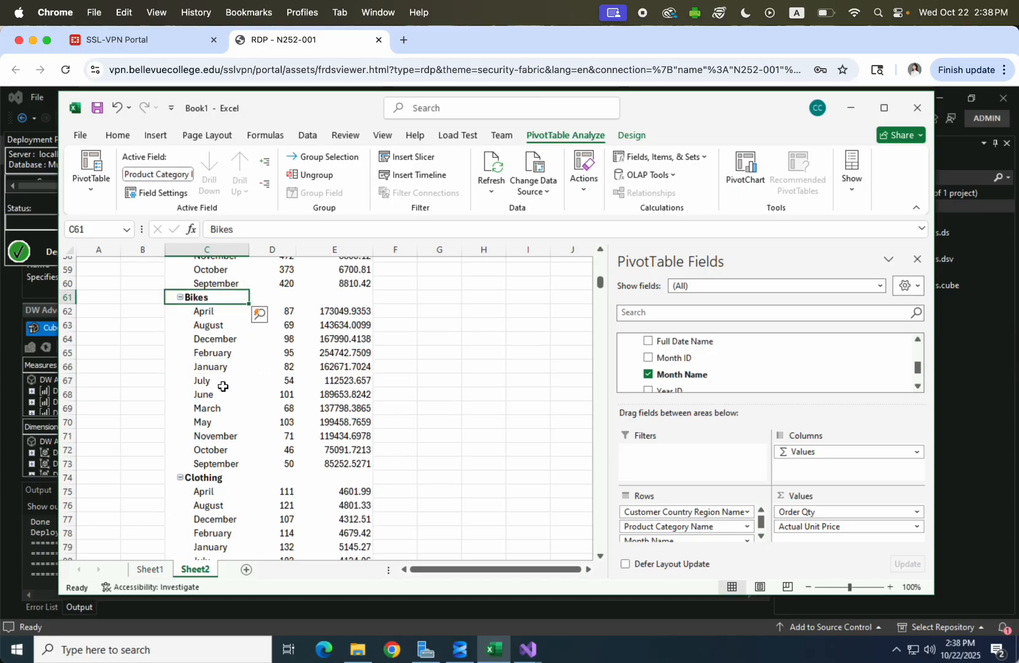
scroll(222, 386, up, 1)
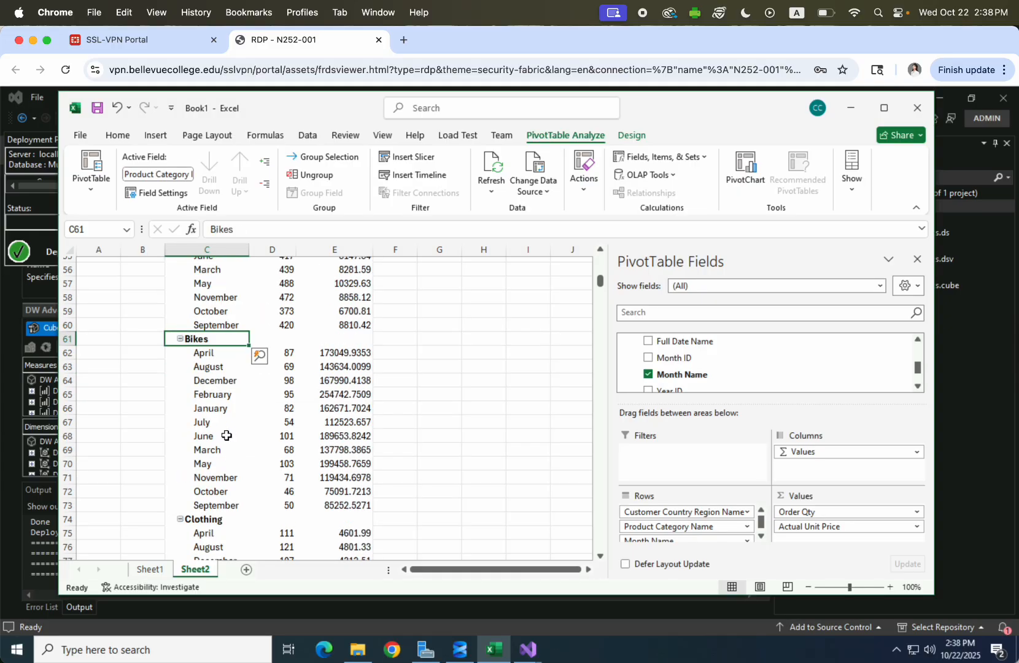
scroll(224, 406, up, 2)
Look through the remaining countries' monthly rows as far as United Kingdom, then return to the Australia rows at the PivotTable's start.
scroll(233, 457, down, 12)
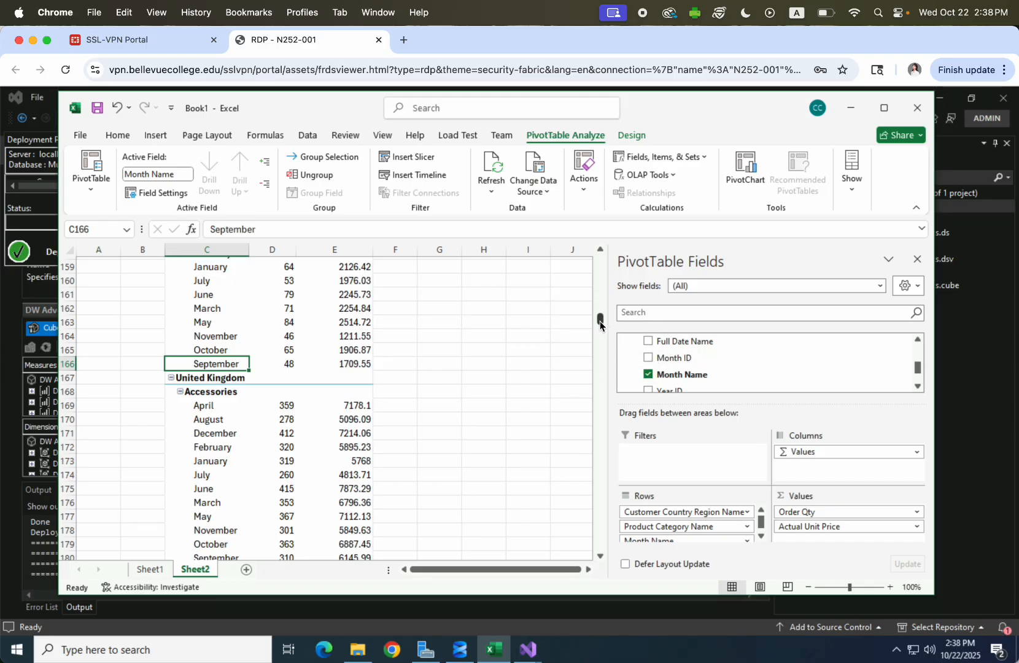
drag(600, 320, 600, 266)
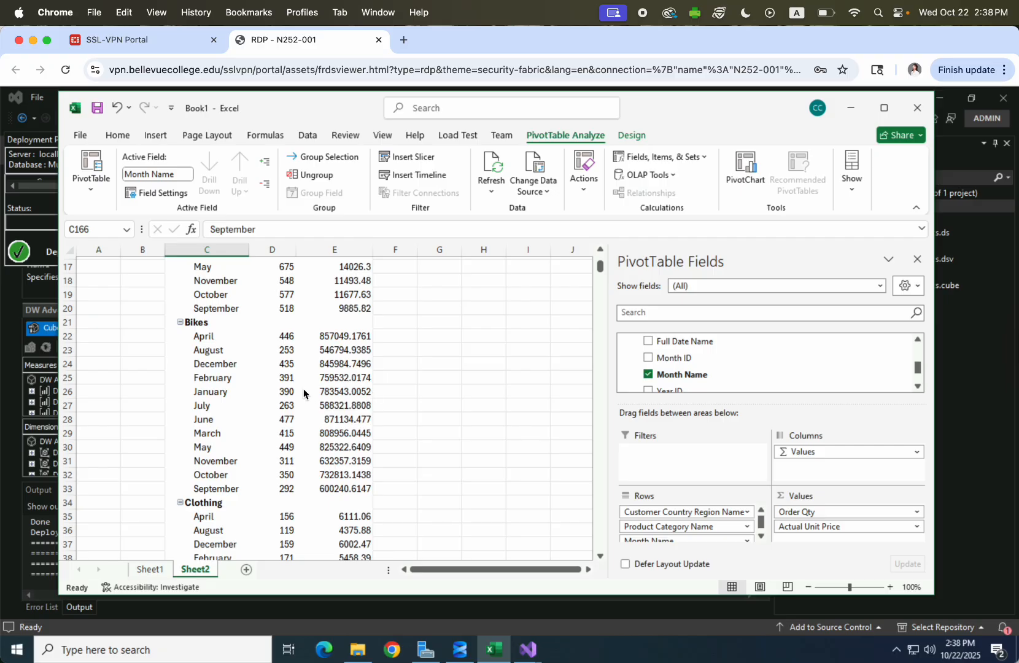
scroll(304, 393, up, 5)
scroll(286, 431, down, 1)
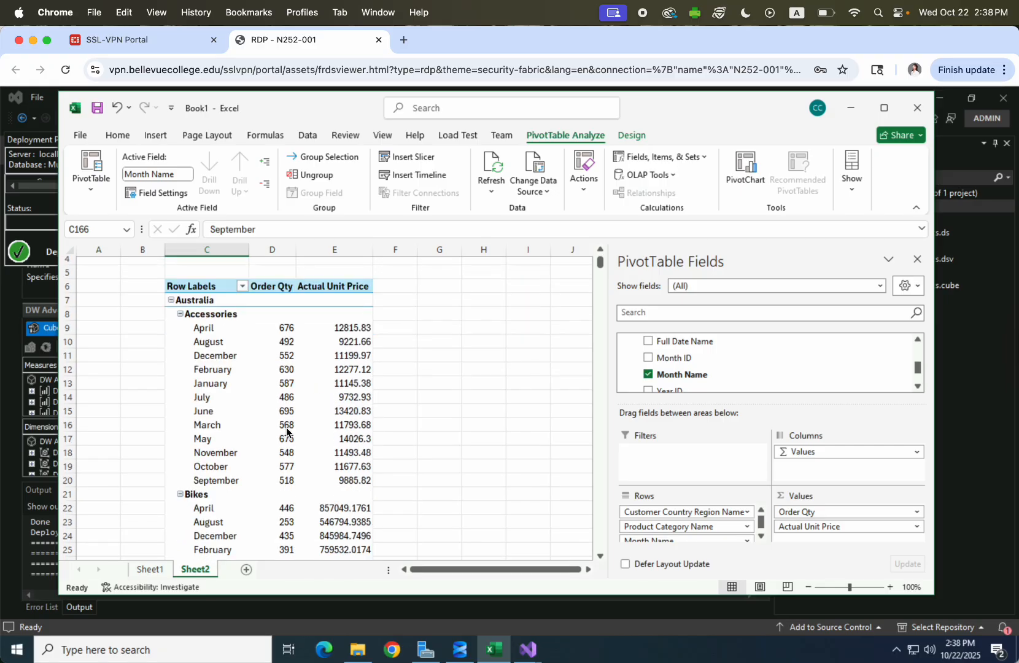